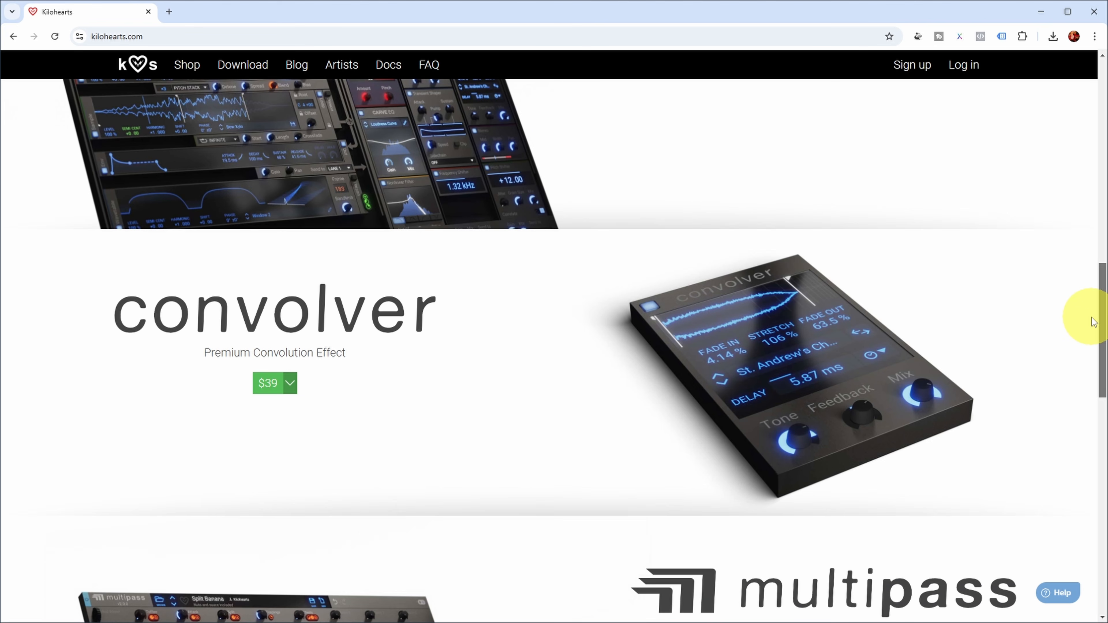
# Open the free effects page on the Kilohearts site and look through the plugins included in the Essentials collection
pyautogui.scroll(-6, 1094, 322)
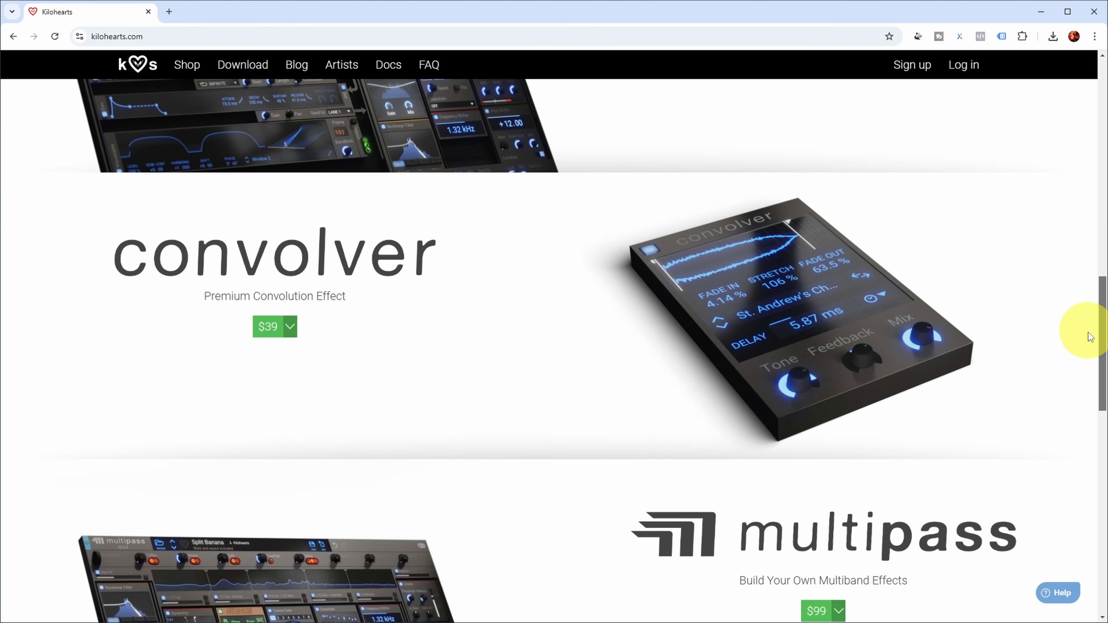
pyautogui.scroll(-5, 1082, 405)
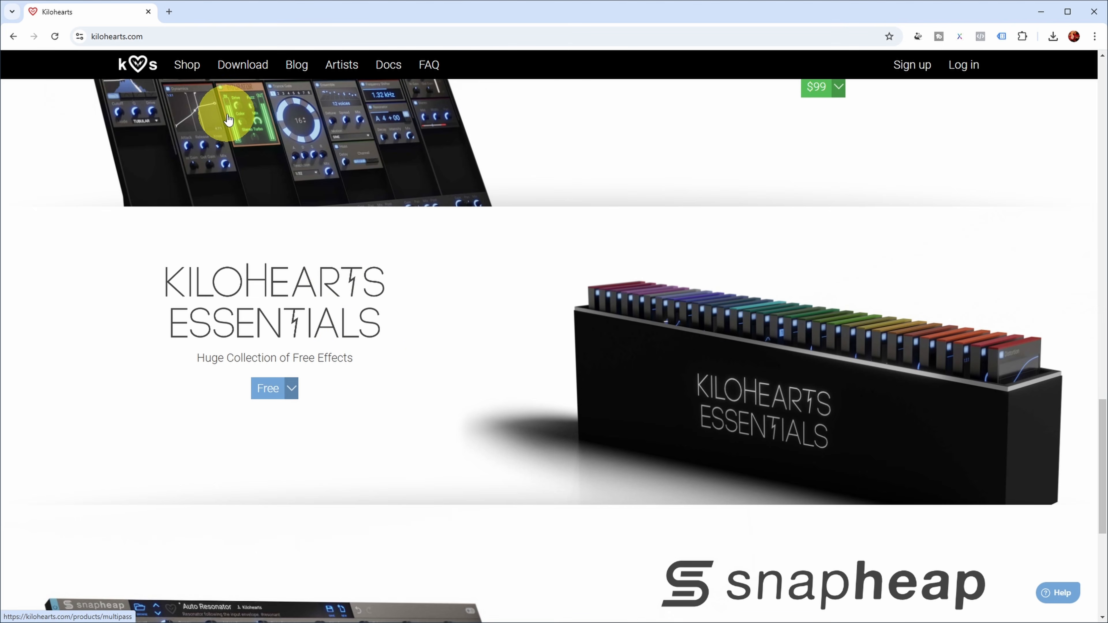
pyautogui.moveTo(190, 69)
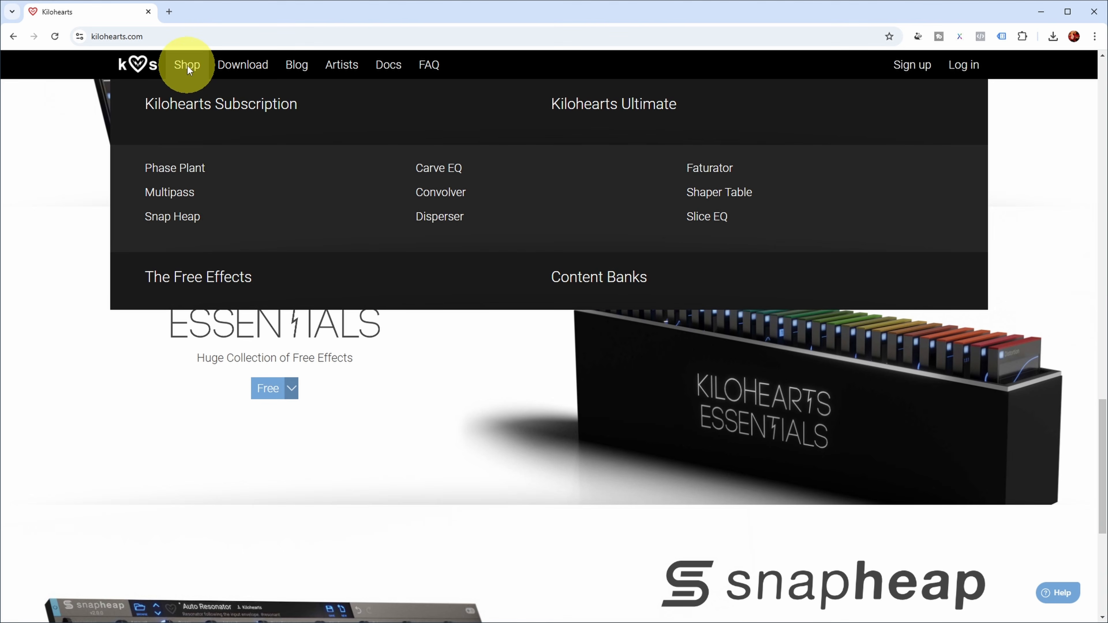
pyautogui.click(210, 282)
pyautogui.moveTo(1101, 141); pyautogui.dragTo(1073, 337)
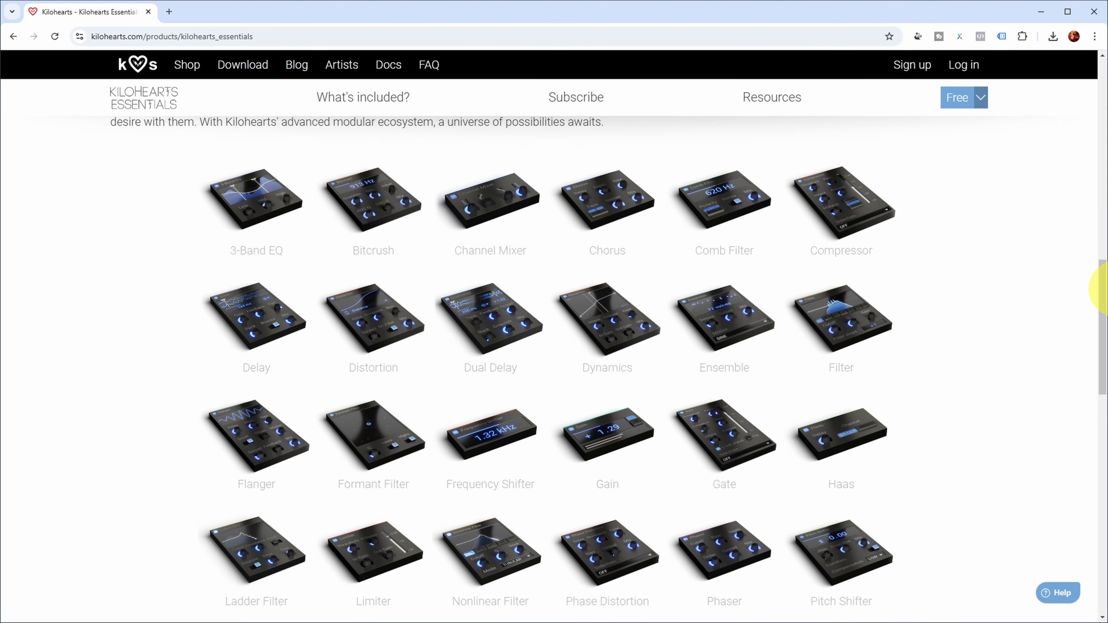
pyautogui.moveTo(1106, 291); pyautogui.dragTo(1093, 358)
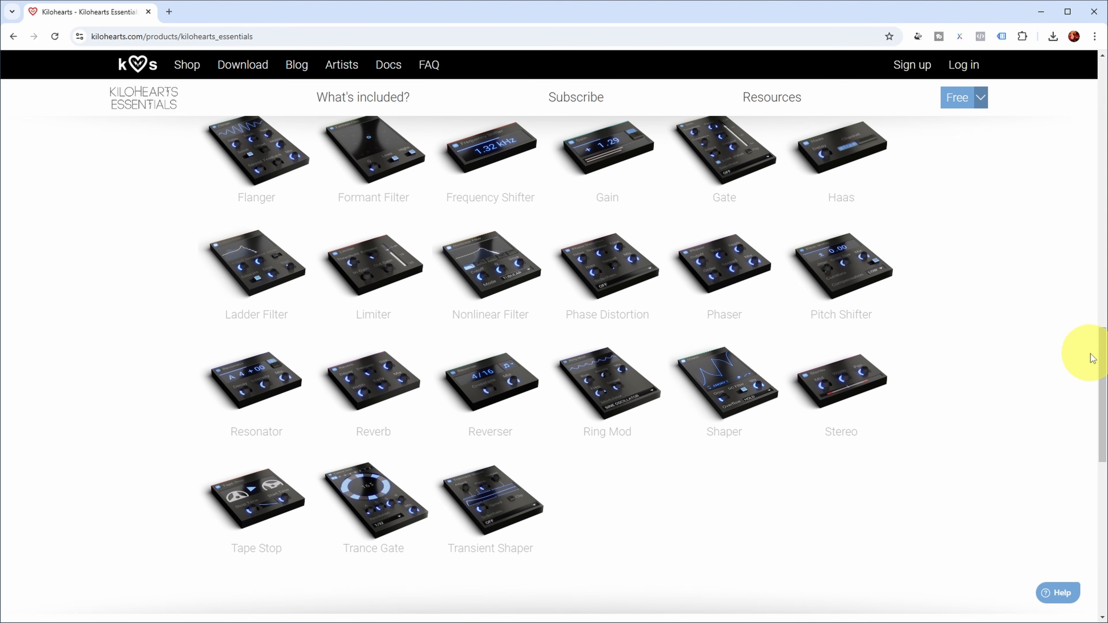
# Open the Tape Stop product page and read the descriptions of its Stop Time and Start Time knobs
pyautogui.click(270, 502)
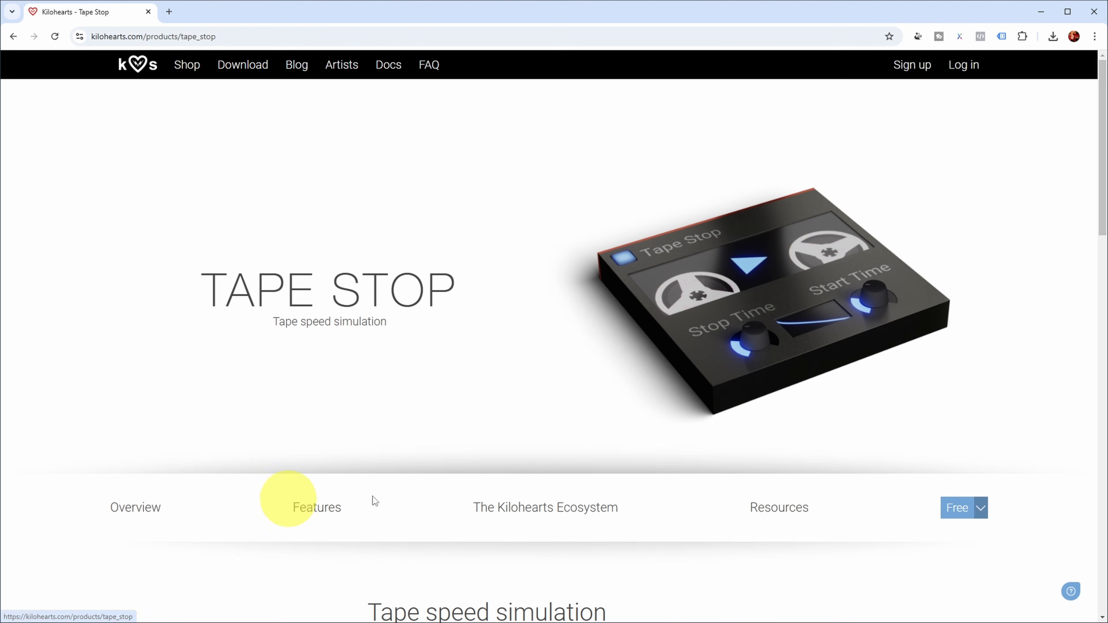
pyautogui.moveTo(1102, 172); pyautogui.dragTo(1104, 404)
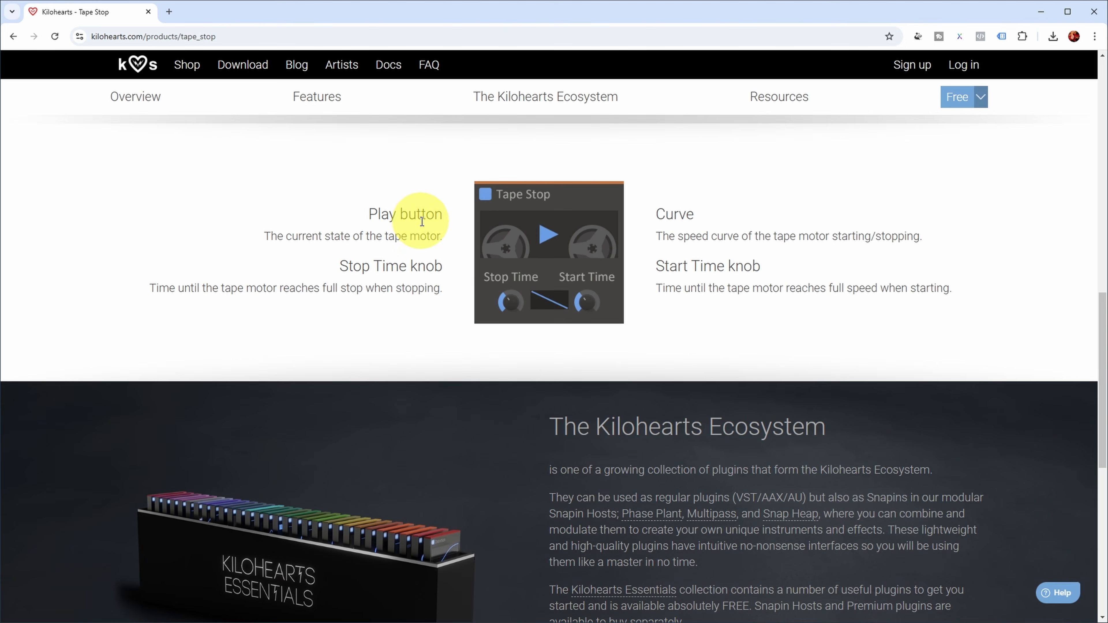
pyautogui.moveTo(339, 266); pyautogui.dragTo(436, 267)
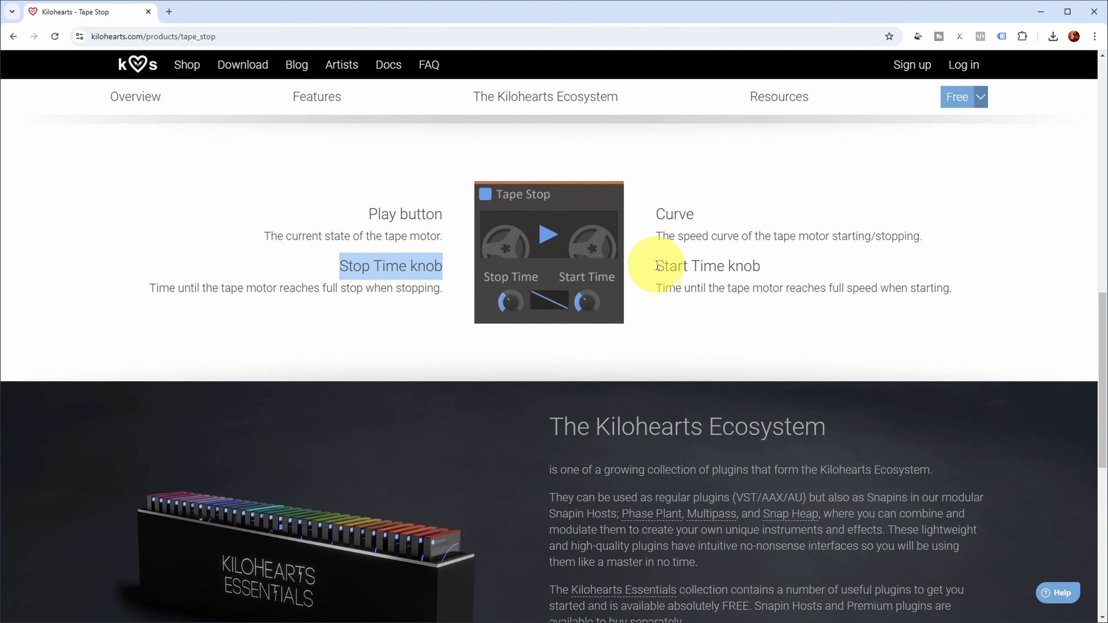
pyautogui.moveTo(658, 266); pyautogui.dragTo(772, 274)
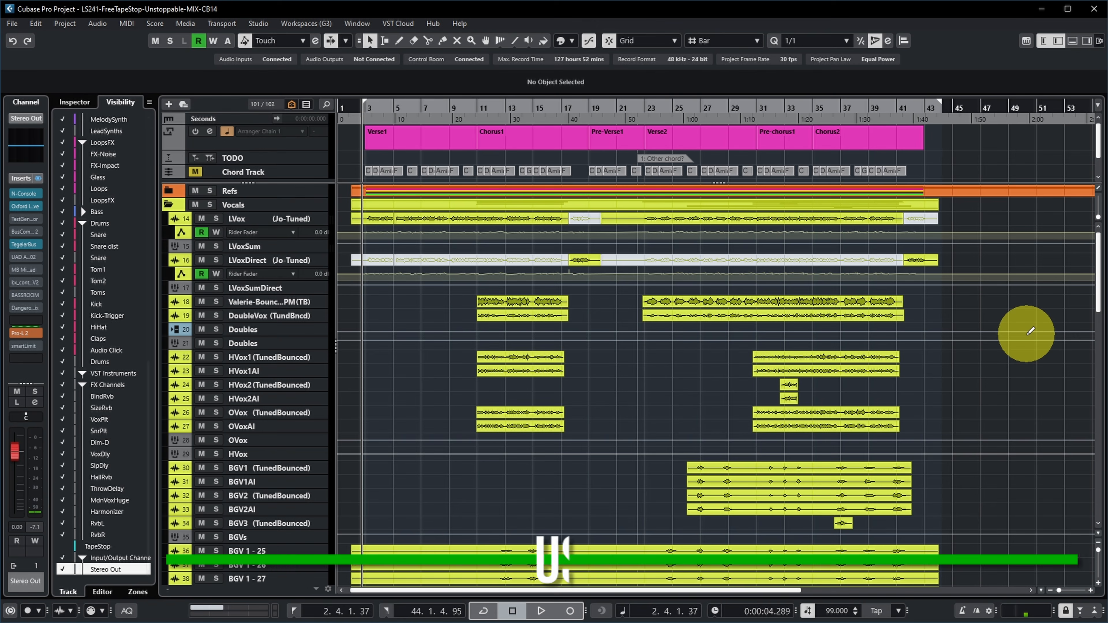
# Listen to the start of the song in Cubase and insert kHs Tape Stop into slot 11 of the Stereo Out channel
pyautogui.press('space')
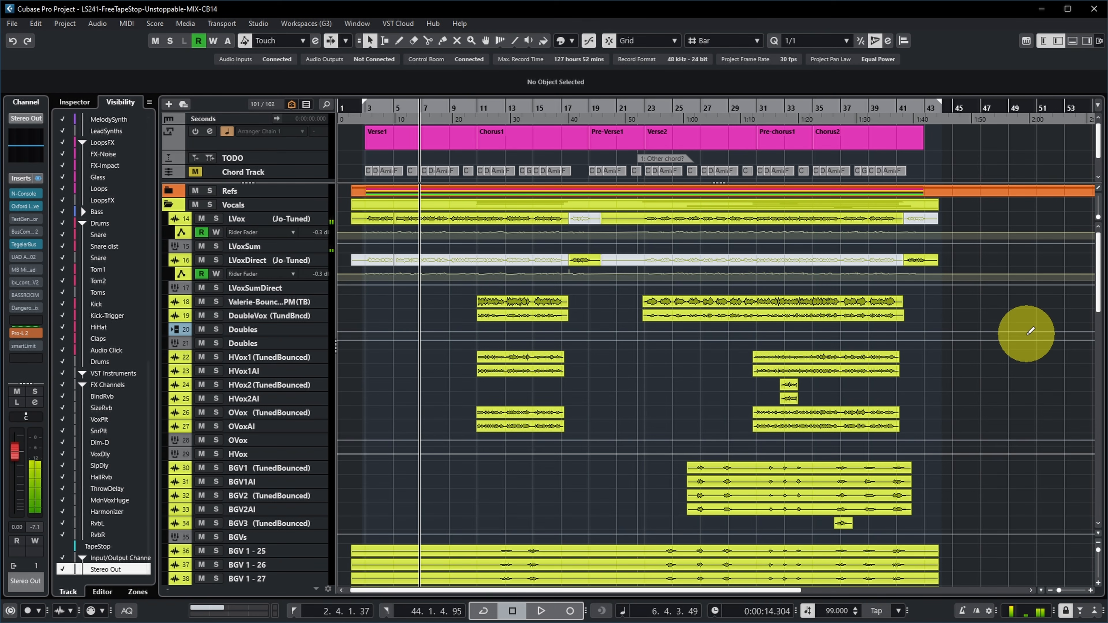
pyautogui.press('space')
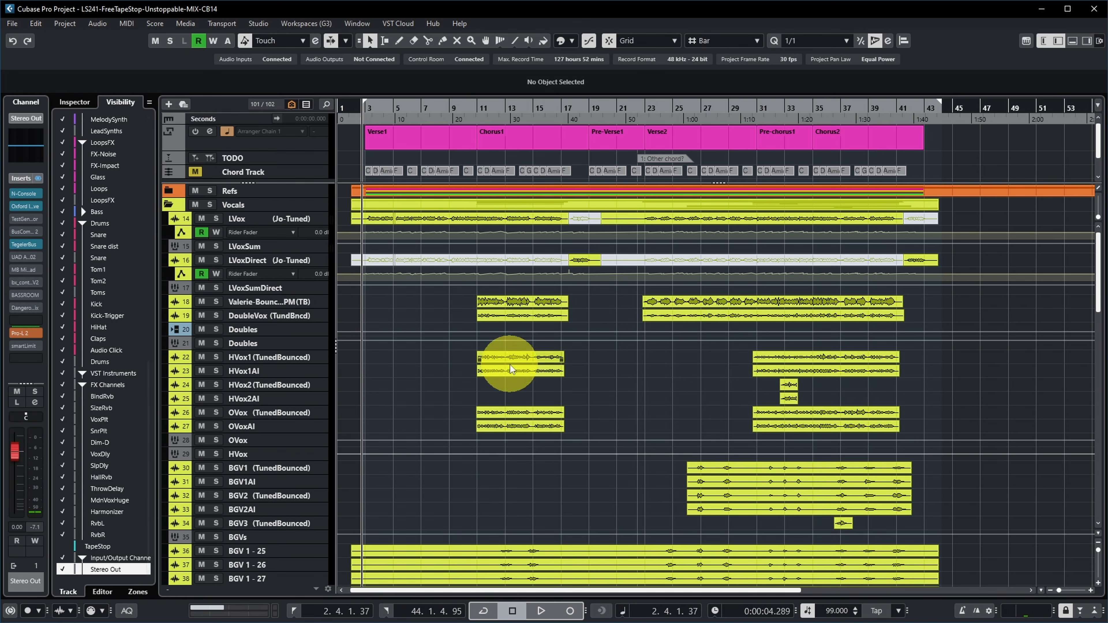
pyautogui.click(39, 322)
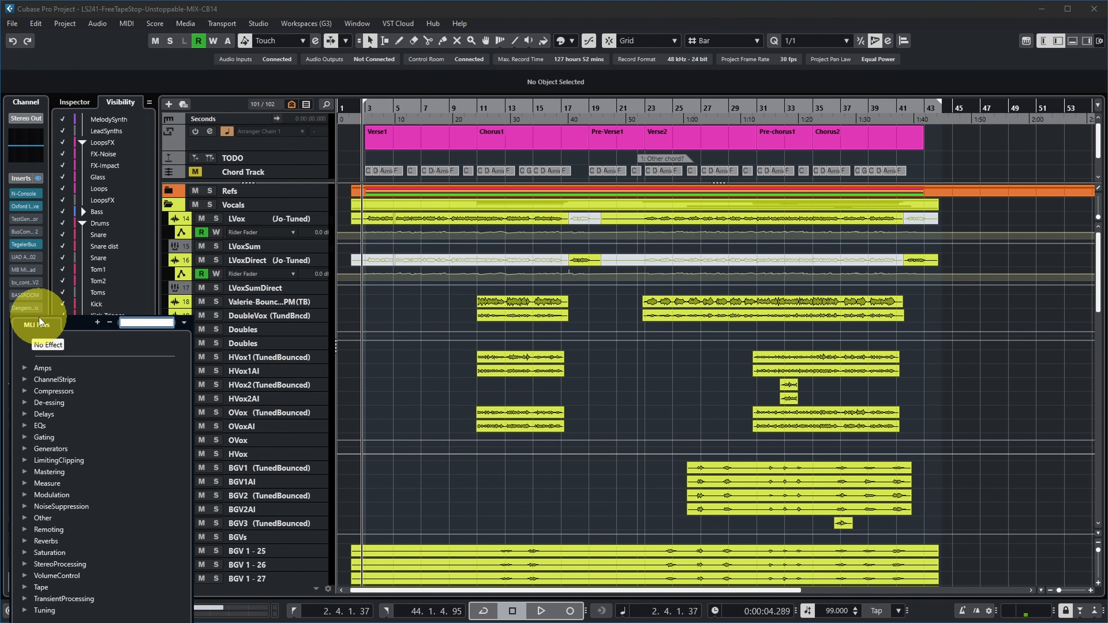
pyautogui.write('tape')
pyautogui.click(66, 403)
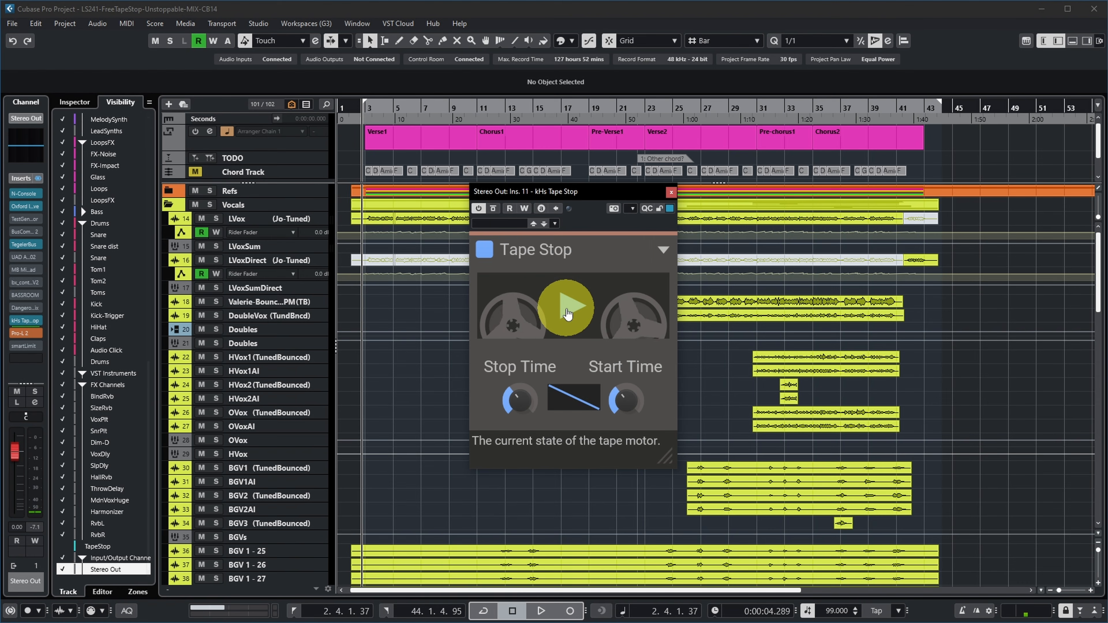
# Reduce Tape Stop's Start Time to minimum, lengthen its Stop Time, and audition the stop effect during playback
pyautogui.press('space')
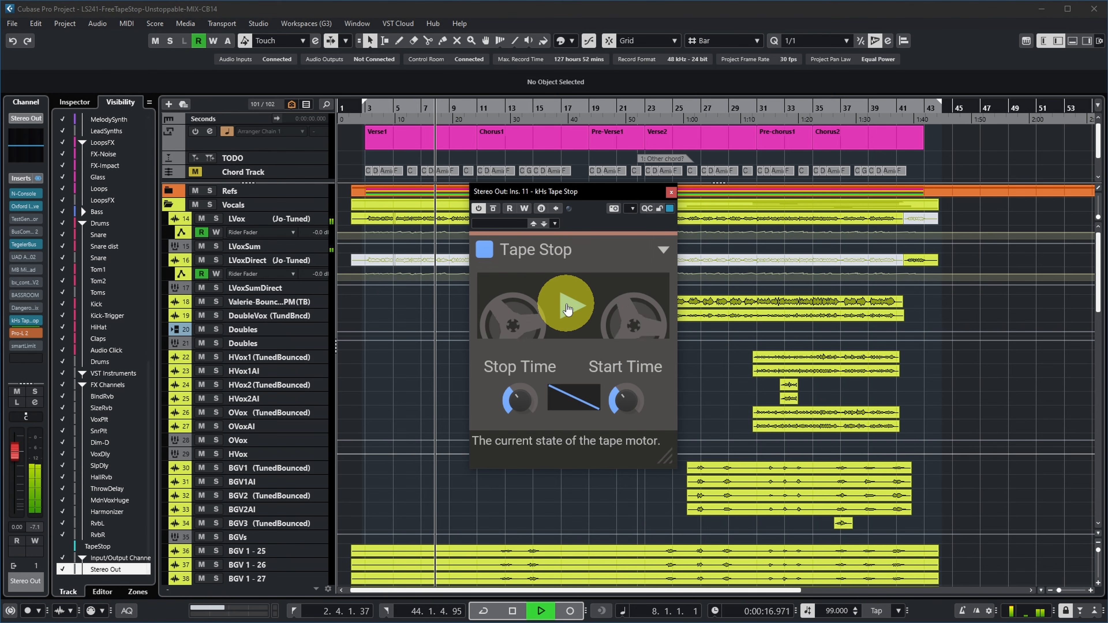
pyautogui.press('space')
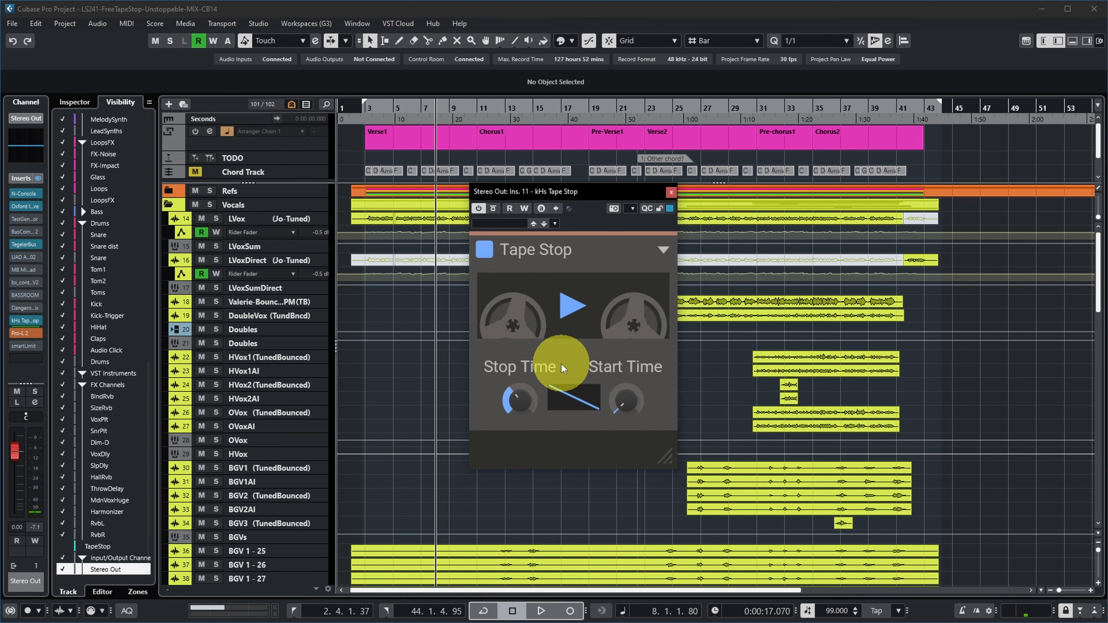
pyautogui.moveTo(508, 398); pyautogui.dragTo(507, 391)
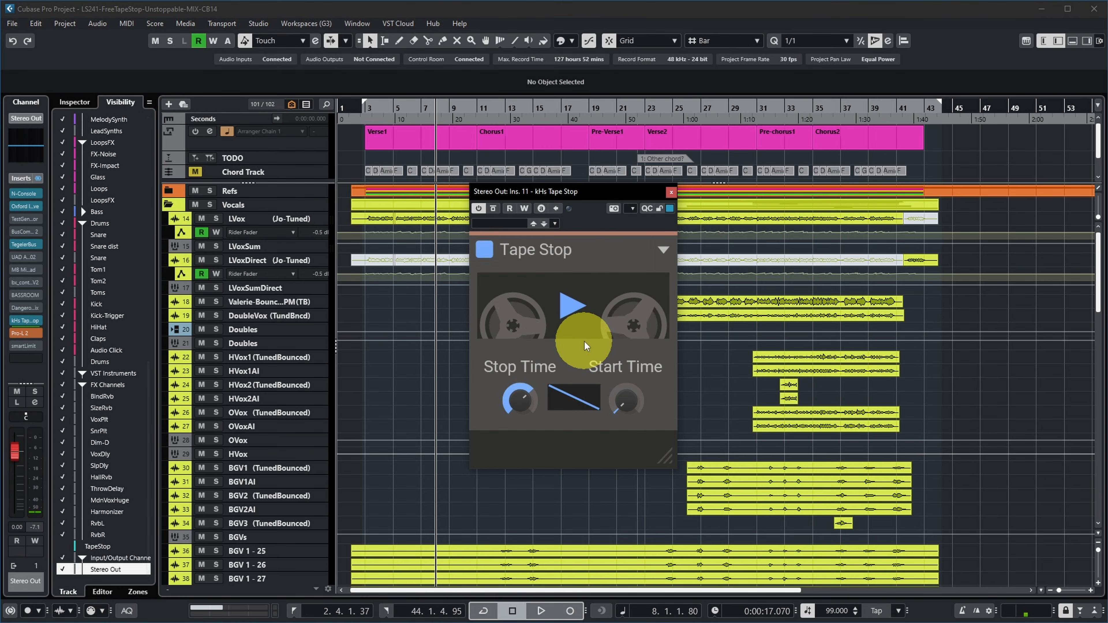
pyautogui.press('space')
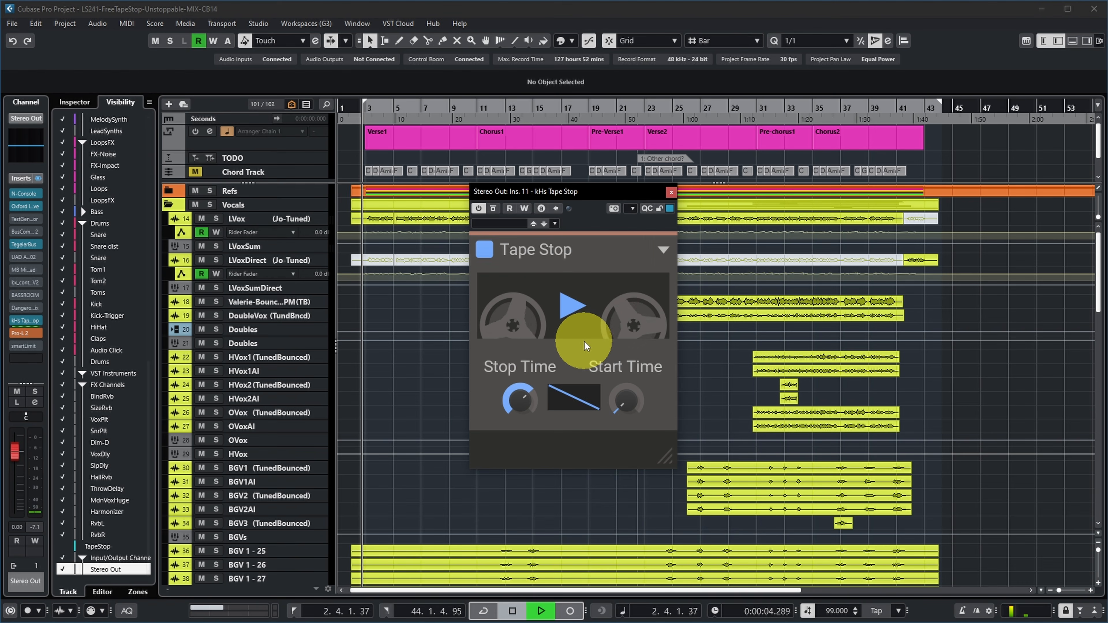
pyautogui.press('space')
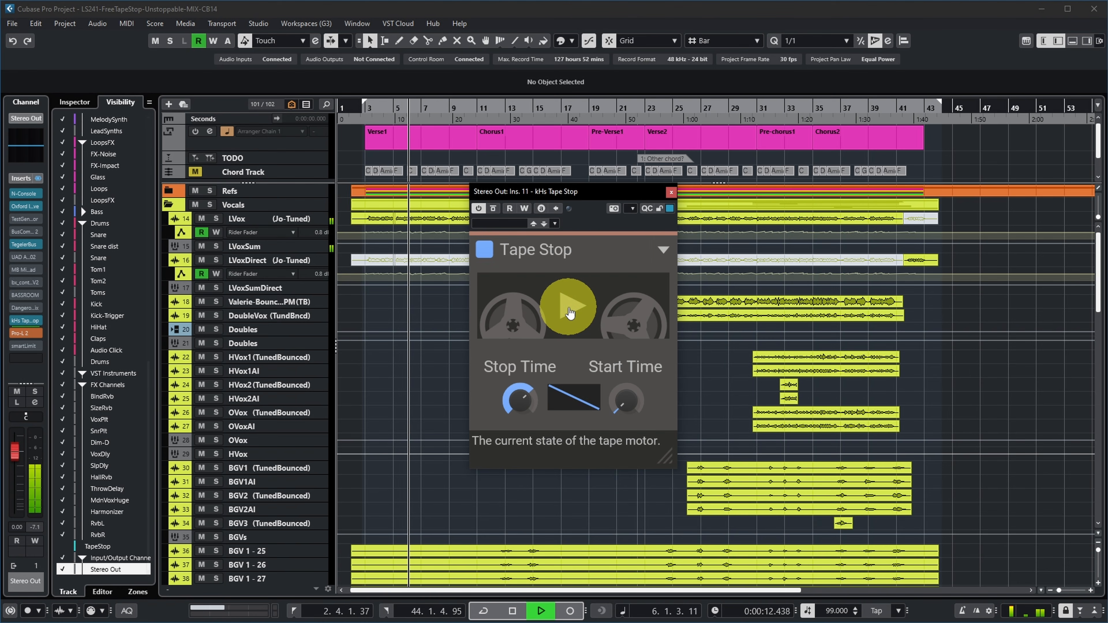
# Bow Tape Stop's speed curve outward for a gradual initial slowdown and audition the stop effect during playback
pyautogui.press('space')
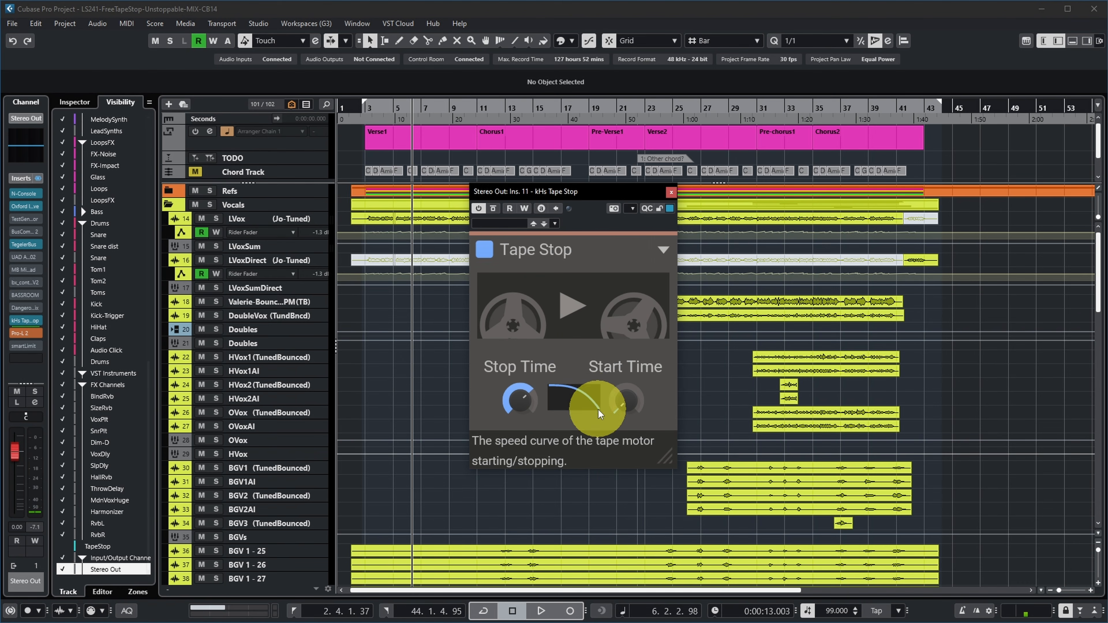
pyautogui.press('space')
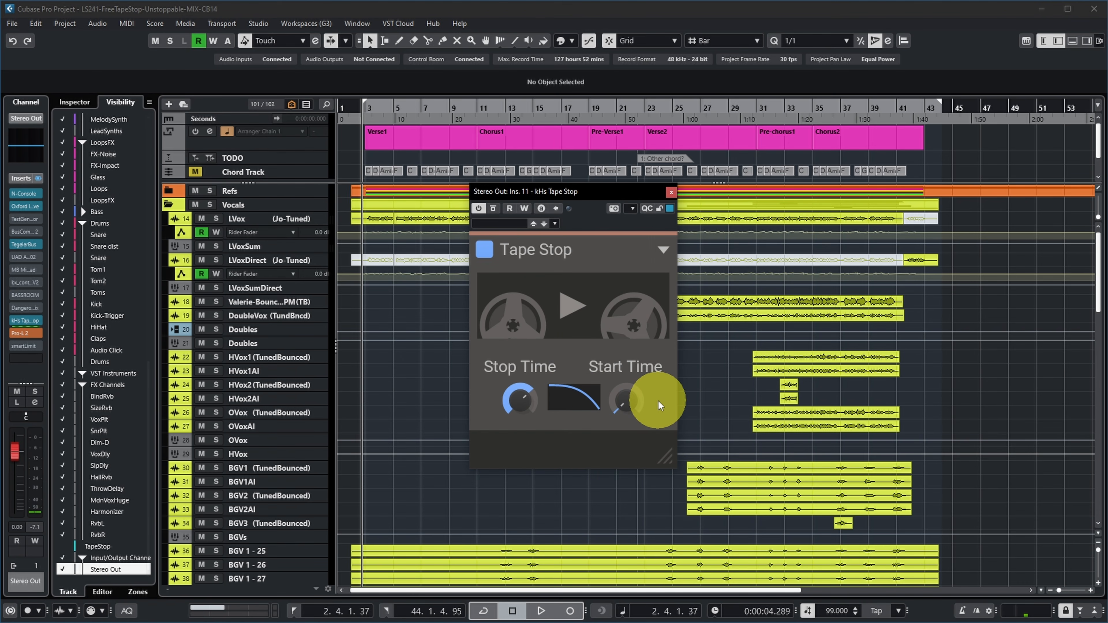
pyautogui.press('space')
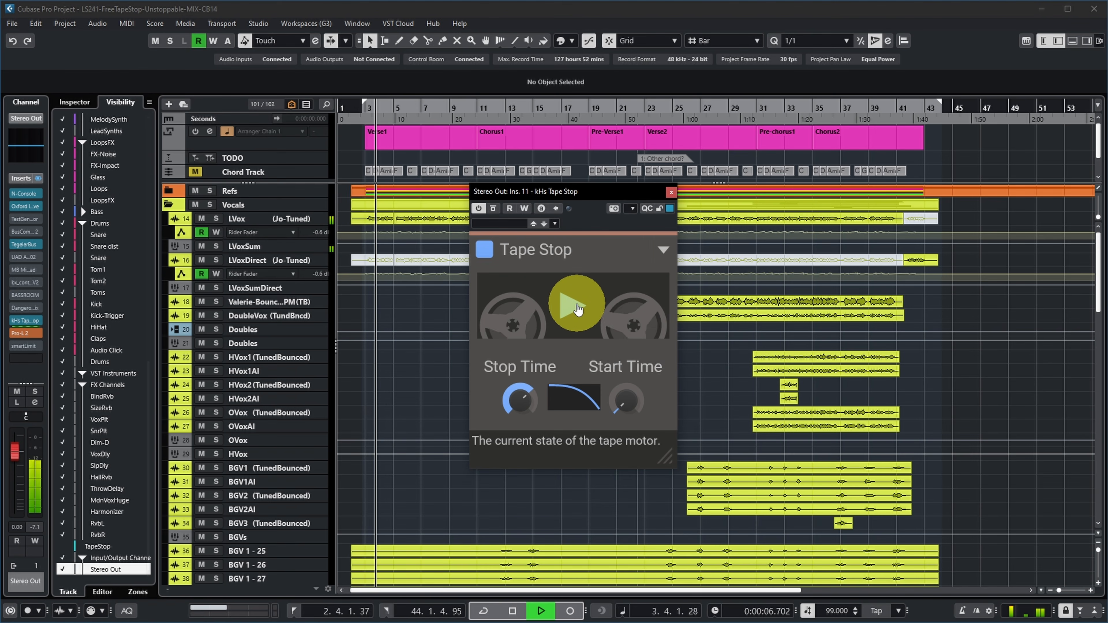
pyautogui.click(572, 308)
pyautogui.press('space')
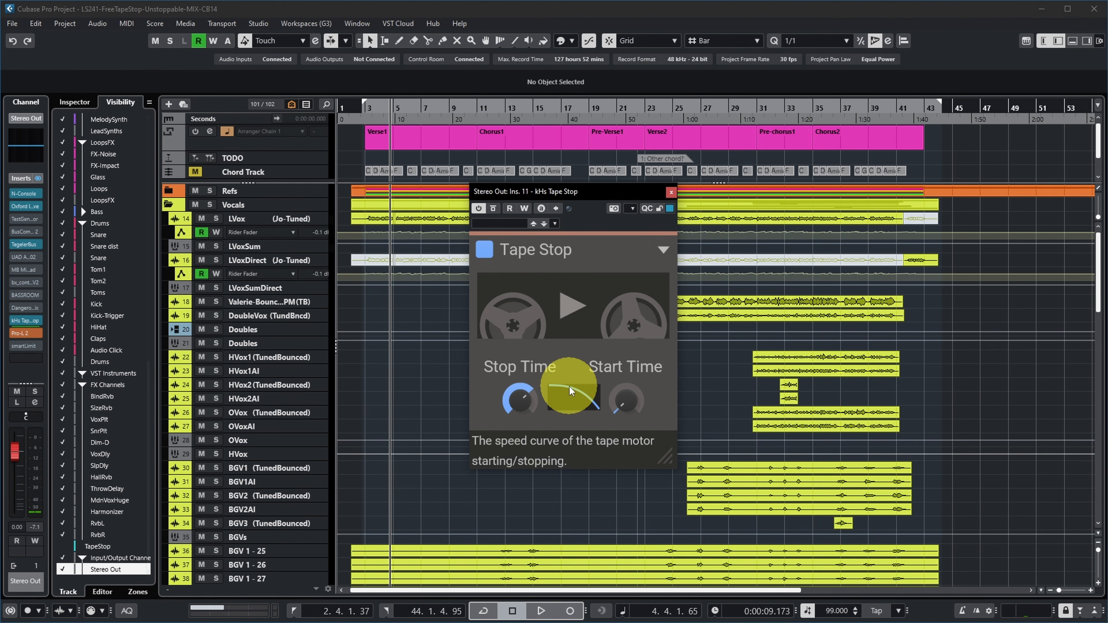
# Bend Tape Stop's speed curve inward so the speed drops steeply at first, and audition it during playback
pyautogui.moveTo(571, 391)
pyautogui.mouseDown()
pyautogui.moveTo(559, 442)
pyautogui.moveTo(566, 552)
pyautogui.mouseUp()
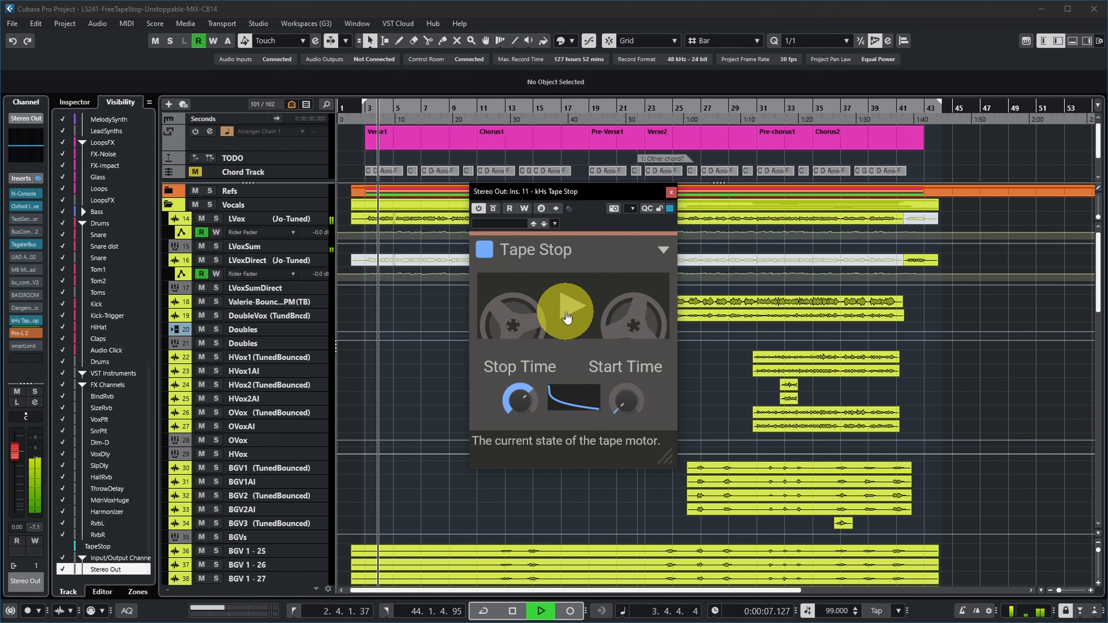
pyautogui.click(551, 390)
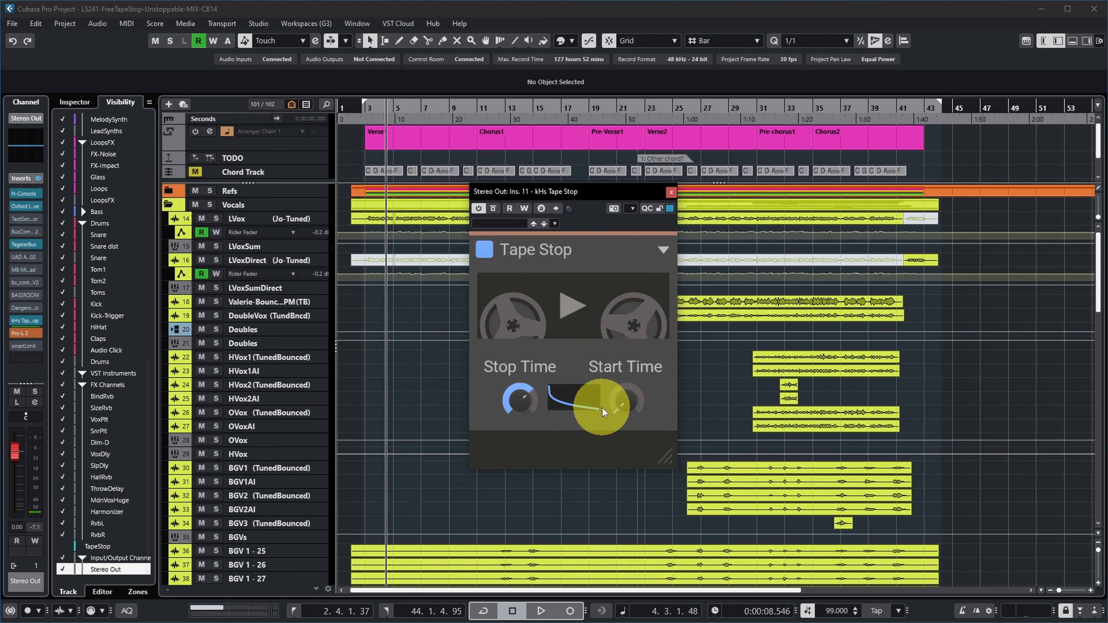
# Raise Tape Stop's Stop Time to maximum, lengthen its Start Time, and audition stopping and restarting the tape during playback
pyautogui.press('space')
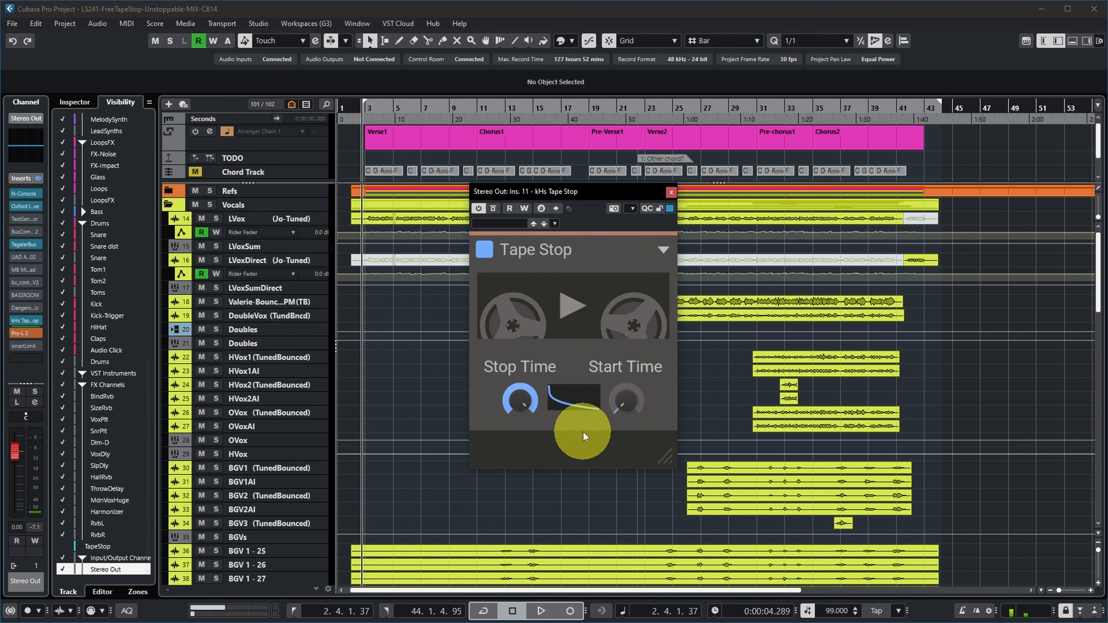
pyautogui.press('space')
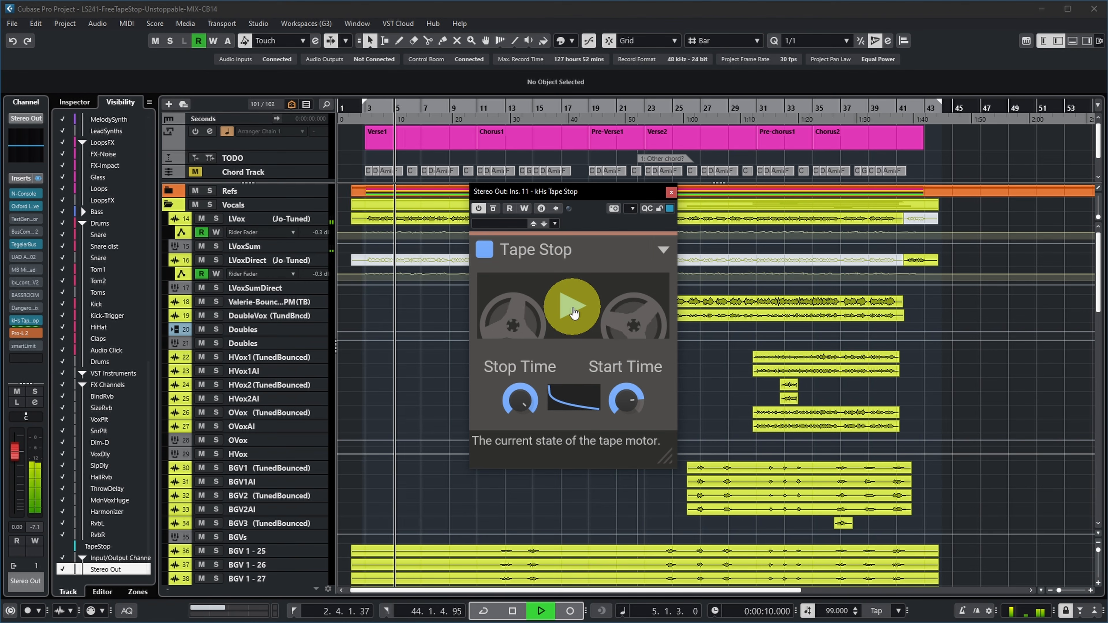
pyautogui.press('space')
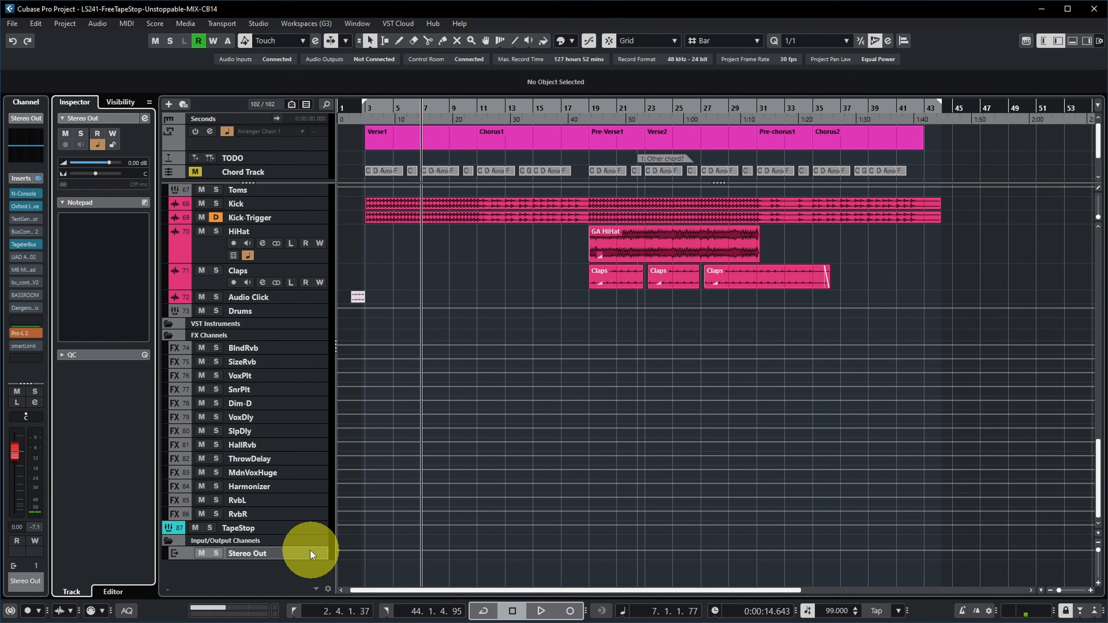
# Inspect the Tape Stop plug-in settings on the TapeStop group channel and close the plug-in window
pyautogui.click(239, 527)
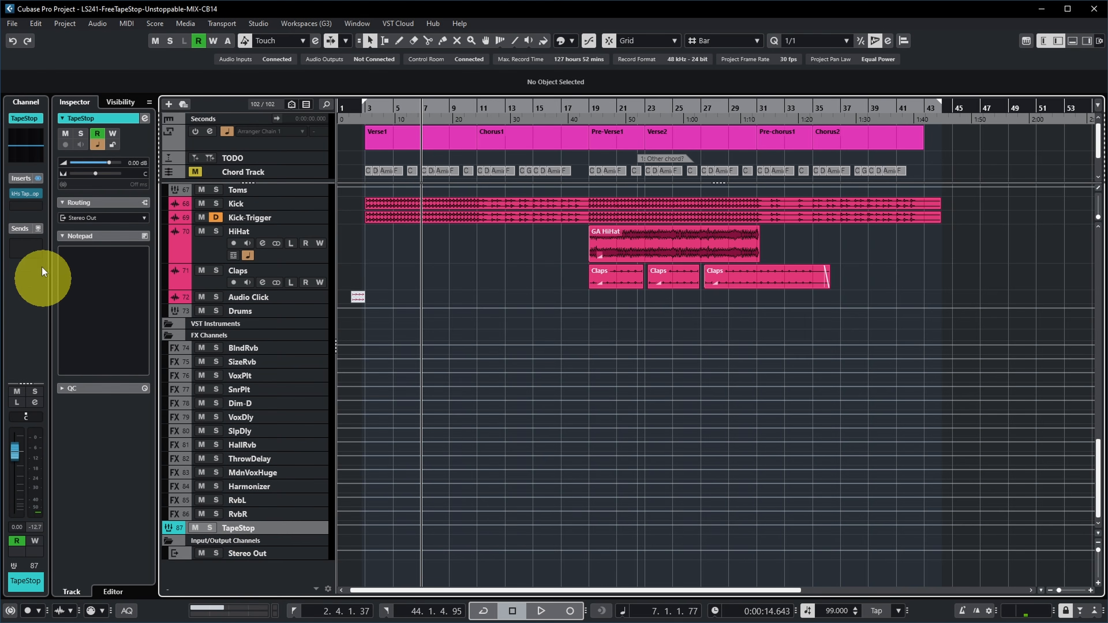
pyautogui.click(27, 193)
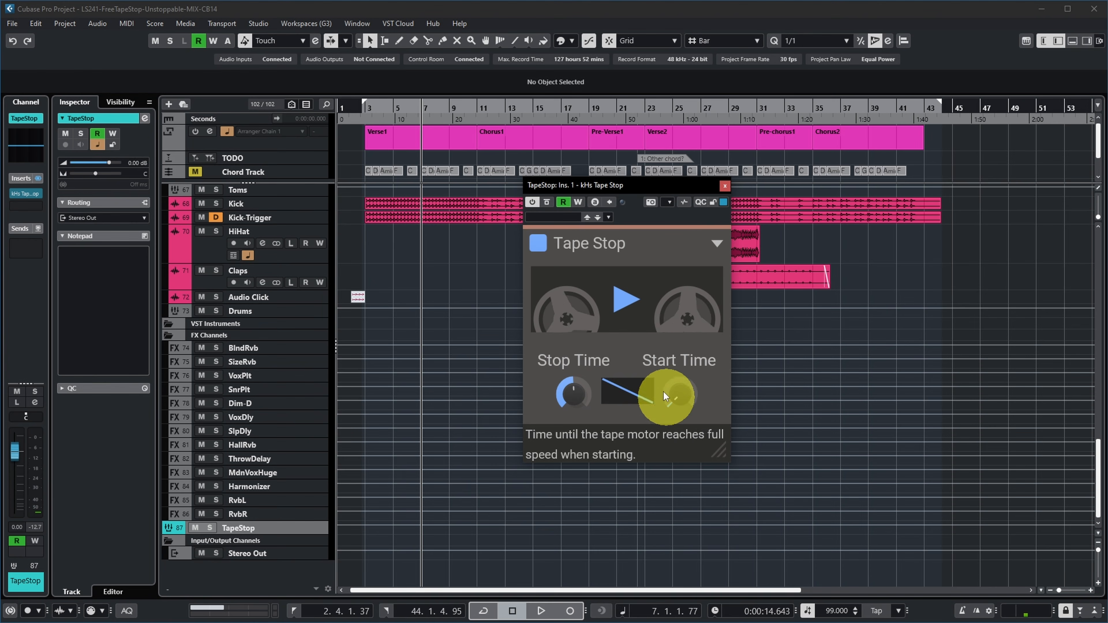
pyautogui.click(725, 191)
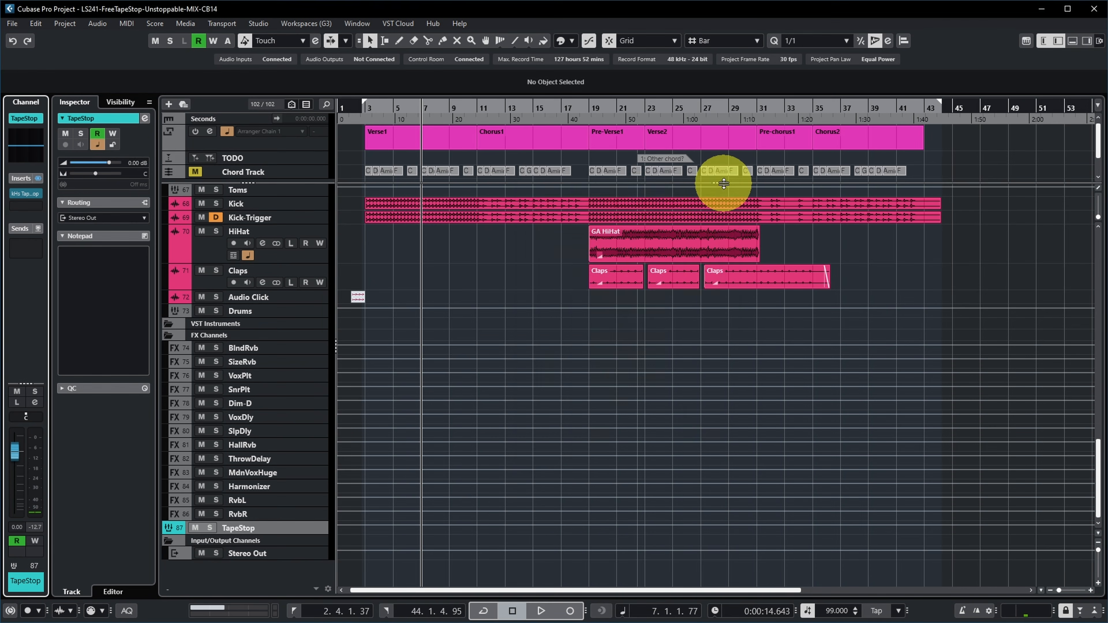
# Open the MixConsole and examine the output routing of the Vocals, Synths and LeadSynths group channels
pyautogui.press('F3')
pyautogui.moveTo(375, 616); pyautogui.dragTo(532, 619)
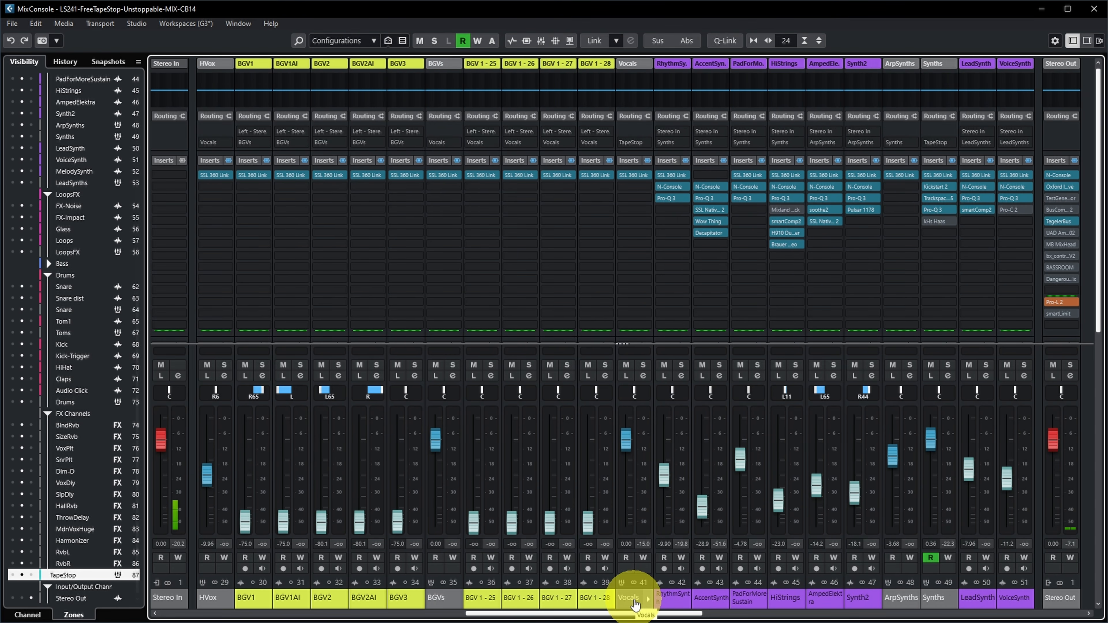
pyautogui.click(634, 603)
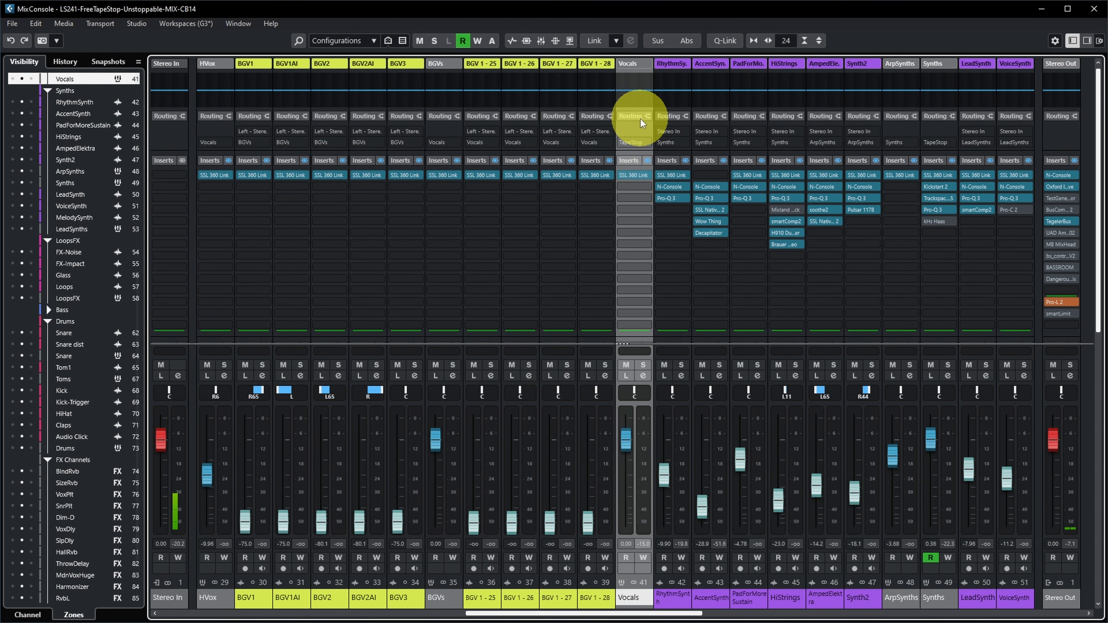
pyautogui.moveTo(606, 614); pyautogui.dragTo(704, 622)
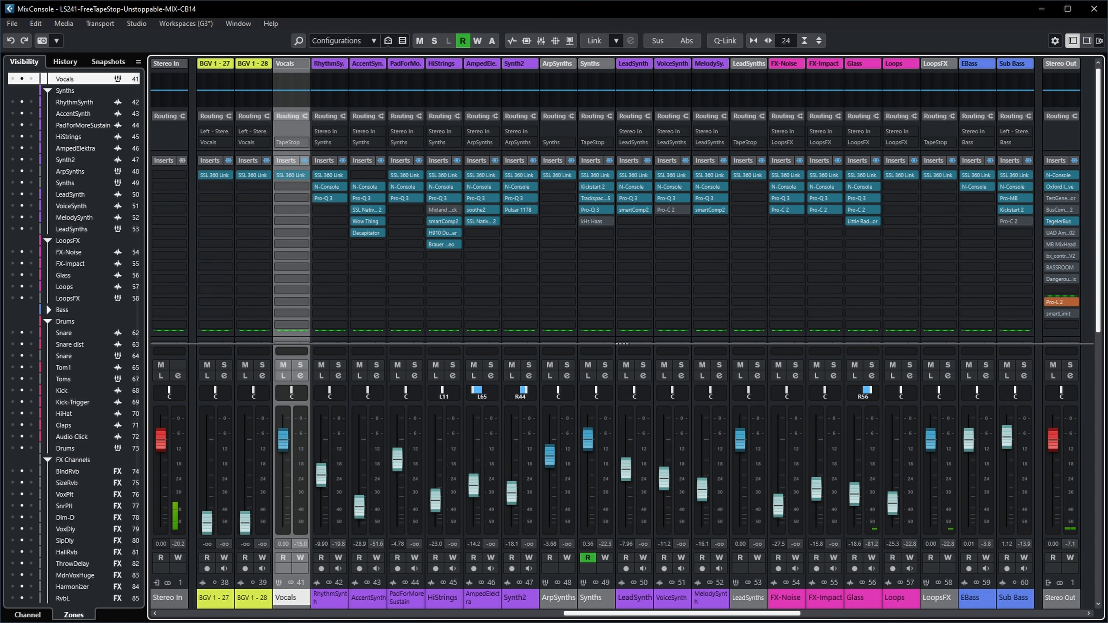
pyautogui.click(595, 599)
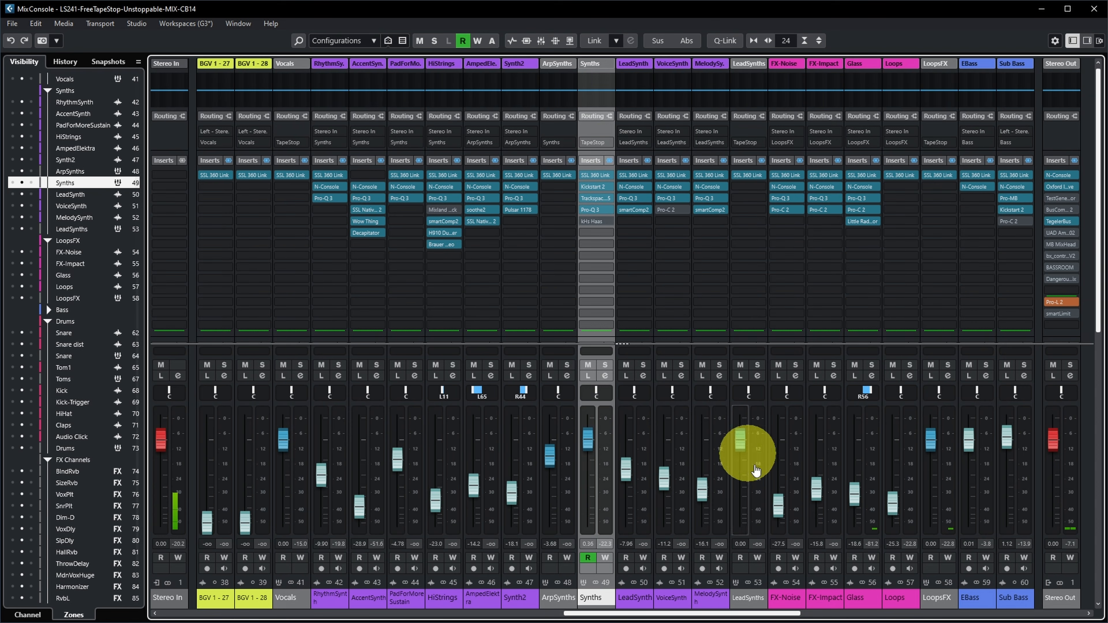
pyautogui.click(748, 598)
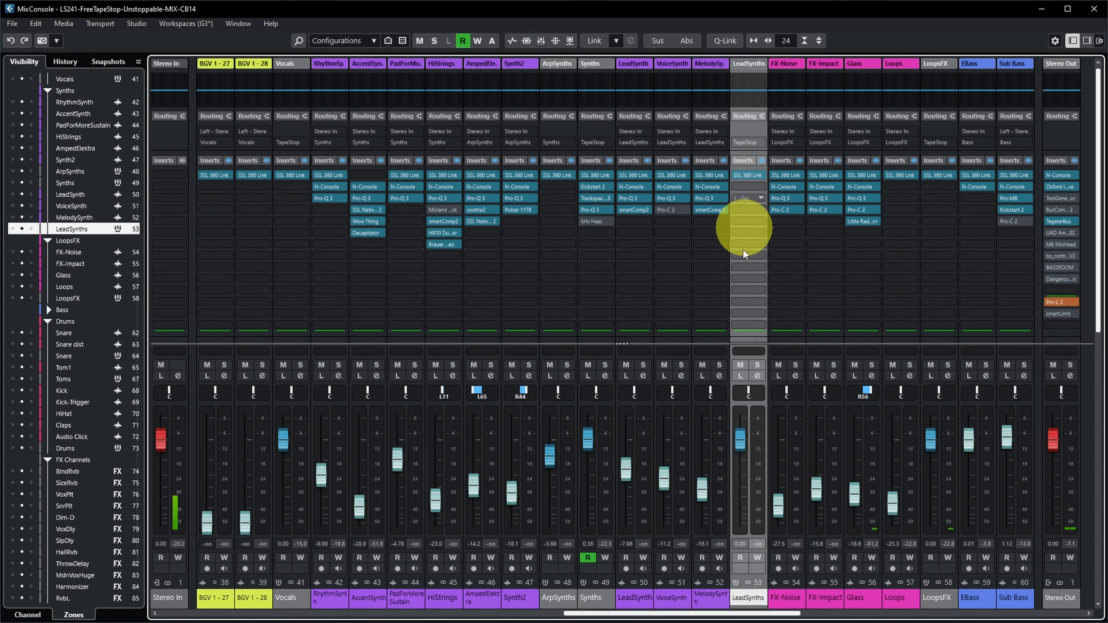
# Leave the MixConsole, select the LVoxDirect track and play the song from Chorus1 at bar 11 into Pre-Verse1
pyautogui.moveTo(668, 614); pyautogui.dragTo(217, 619)
pyautogui.press('F3')
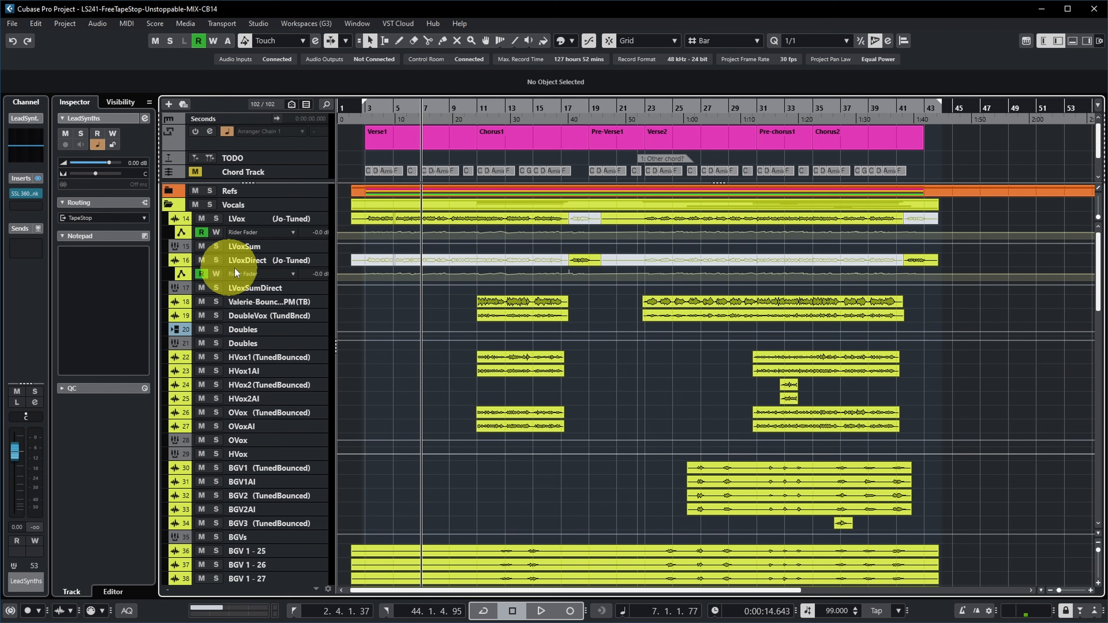
pyautogui.click(313, 262)
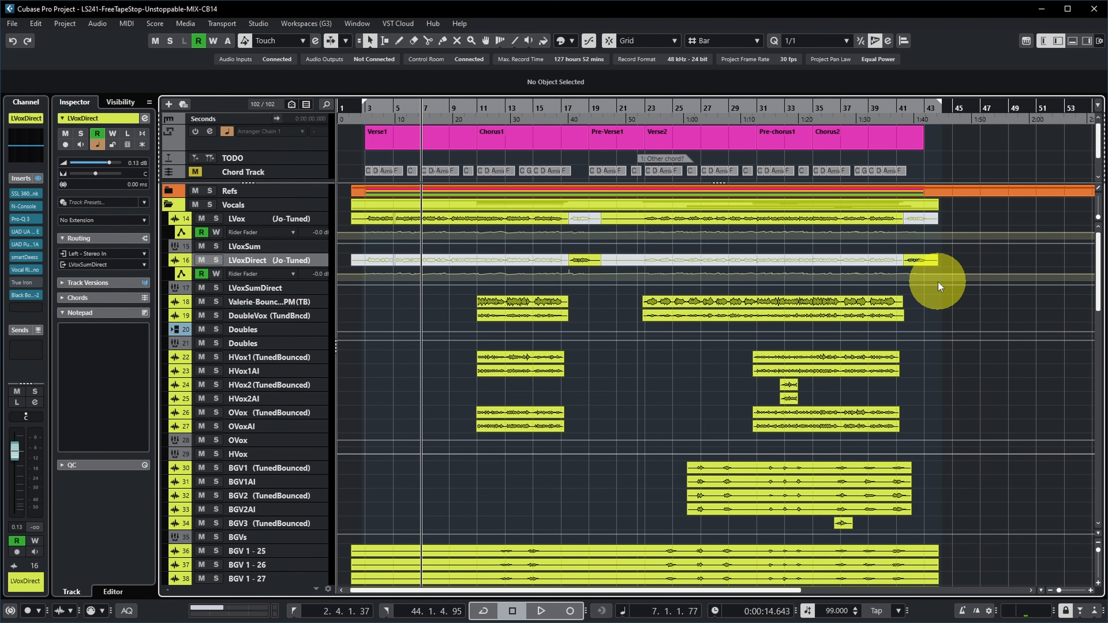
pyautogui.click(503, 120)
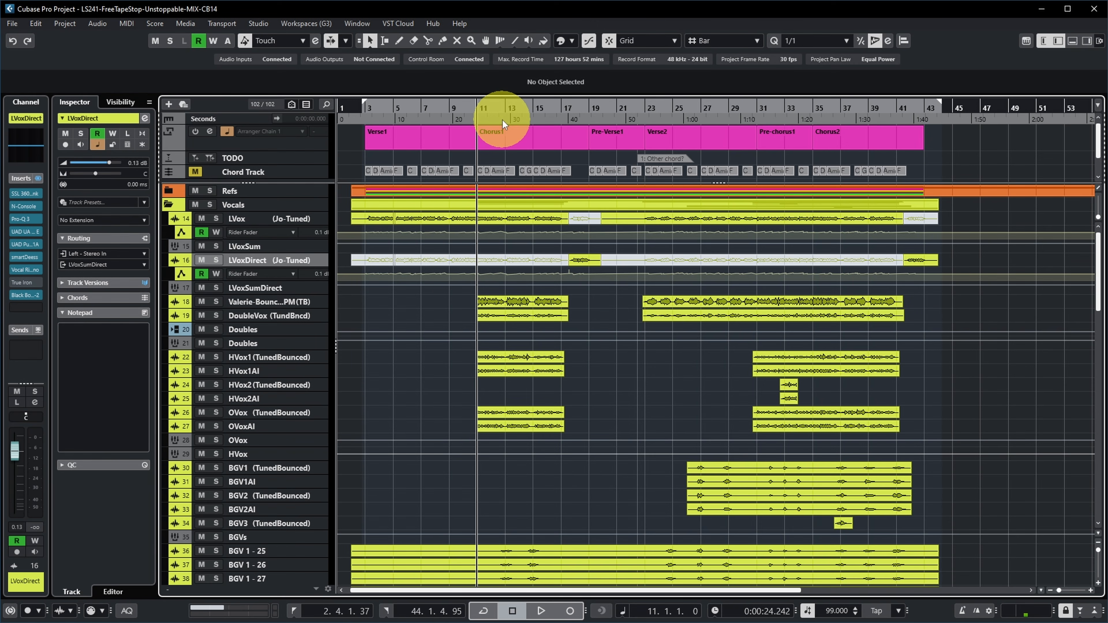
pyautogui.press('space')
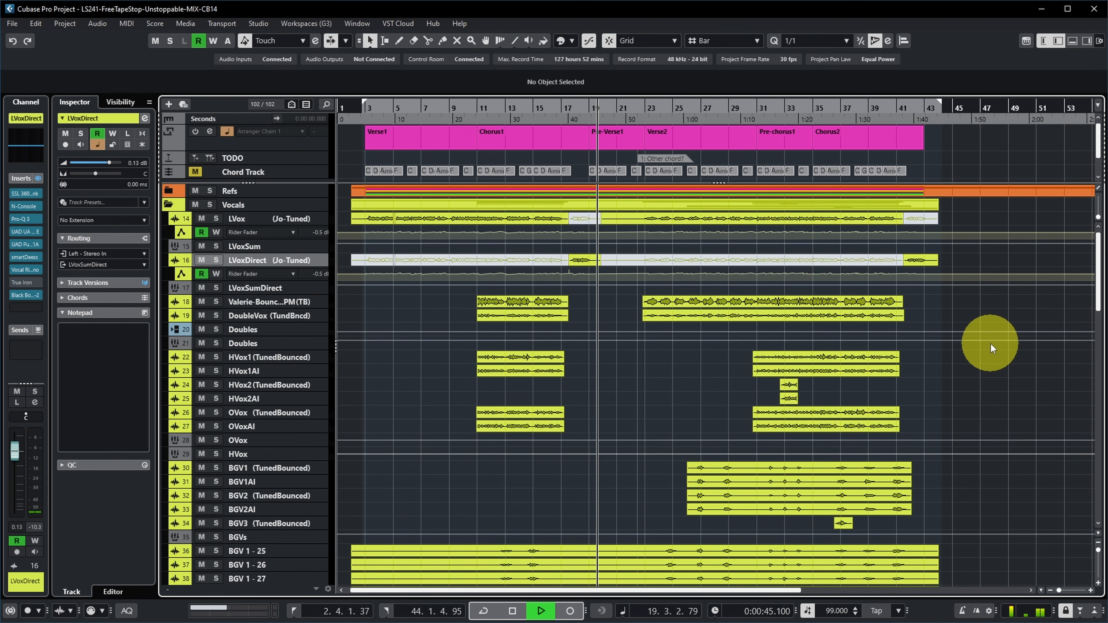
pyautogui.press('space')
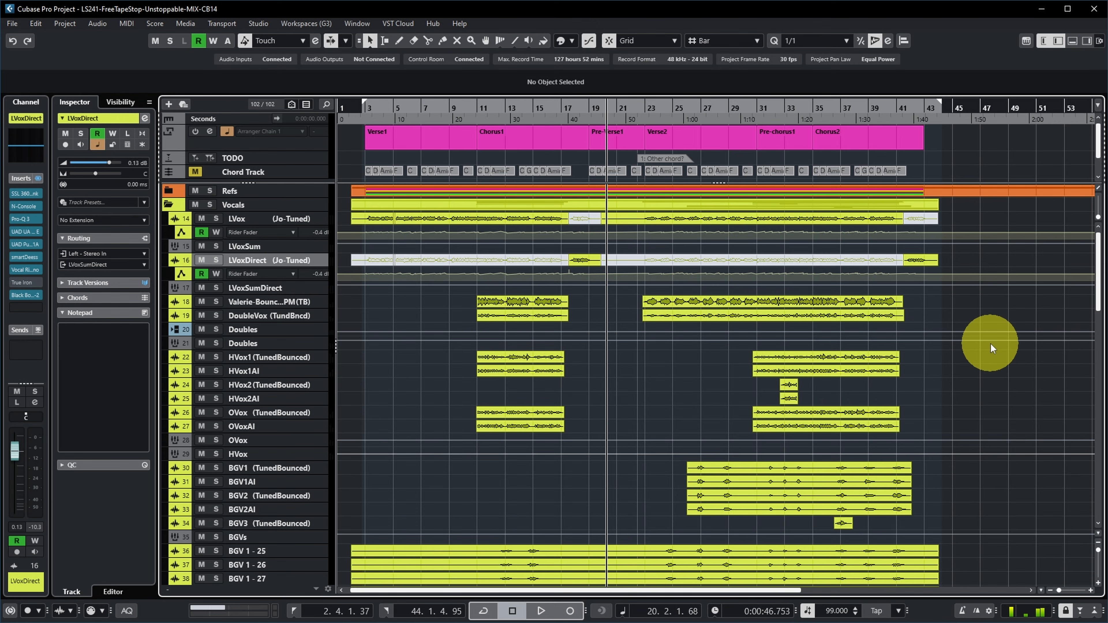
# Reveal the TapeStop group track's automation of the Tape Stop Play parameter and audition it from bar 16
pyautogui.click(562, 114)
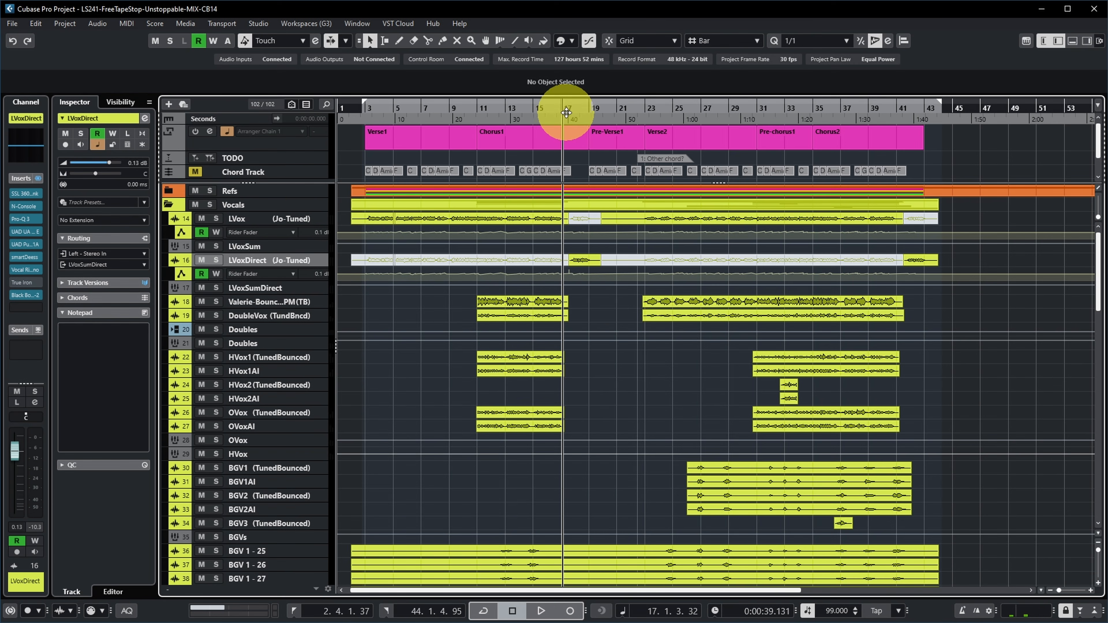
pyautogui.click(566, 113)
pyautogui.scroll(-15, 672, 310)
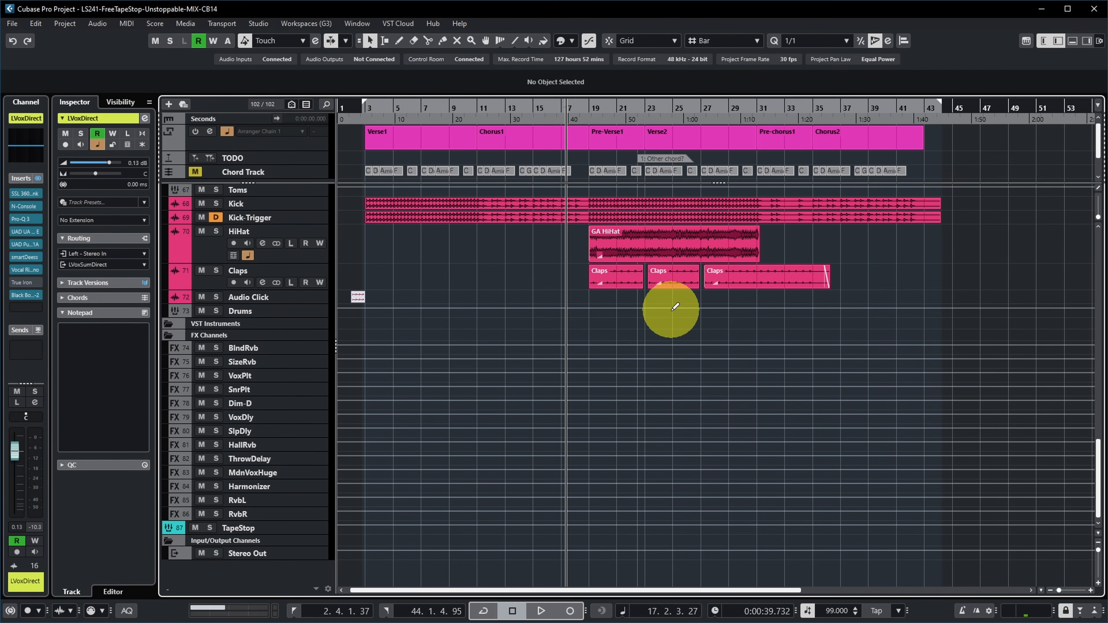
pyautogui.click(168, 540)
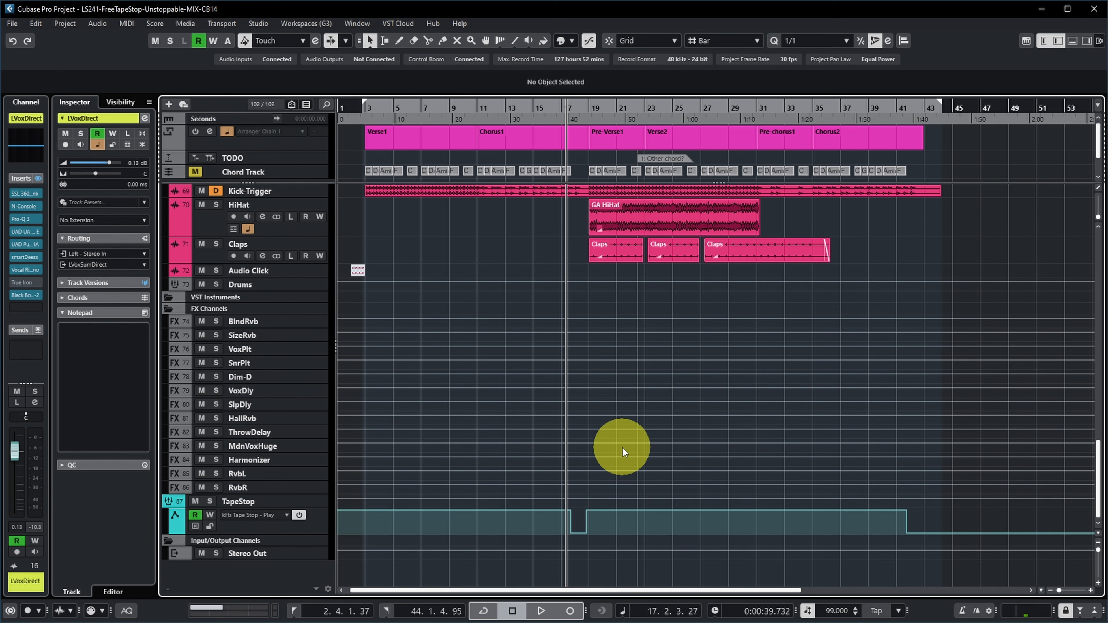
pyautogui.click(546, 109)
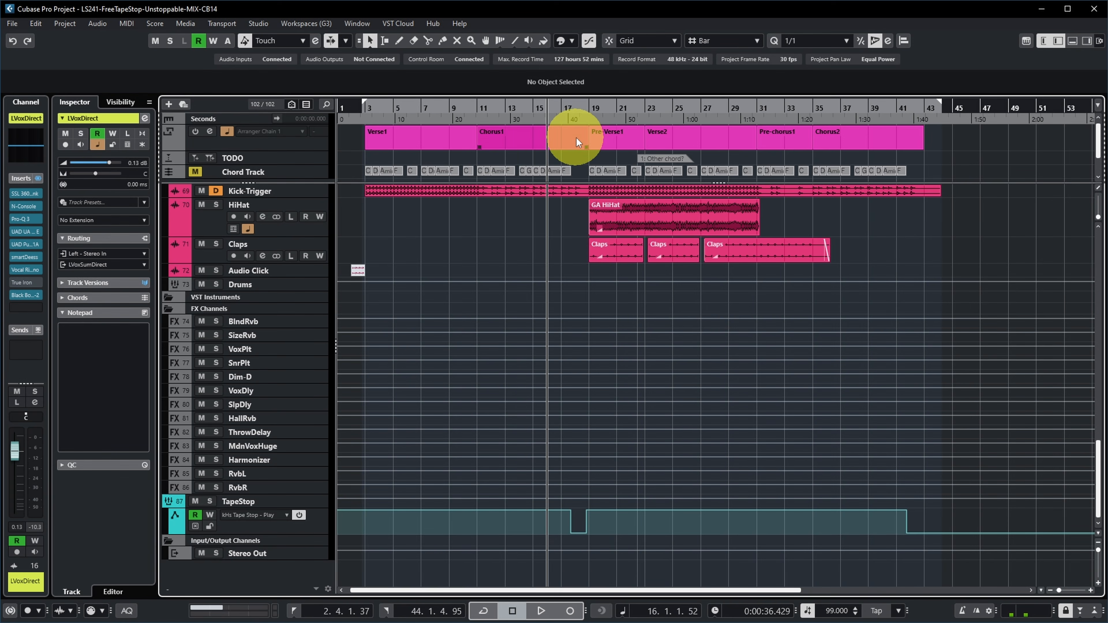
pyautogui.press('space')
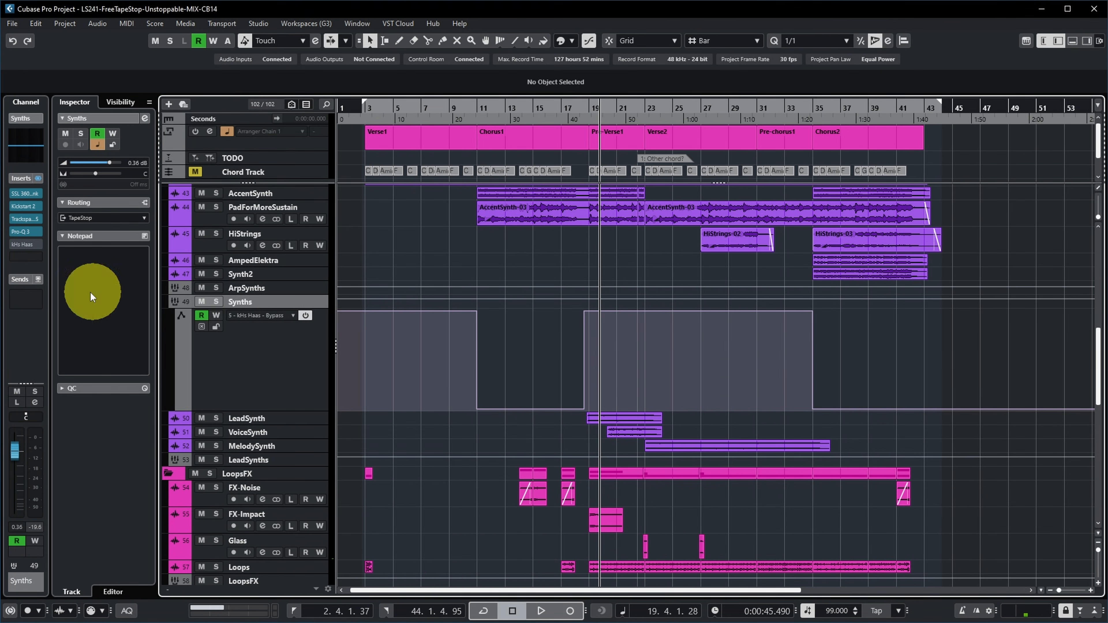
# Open the kHs Haas insert on the Synths group channel and examine its description, Delay and Channel settings
pyautogui.click(25, 211)
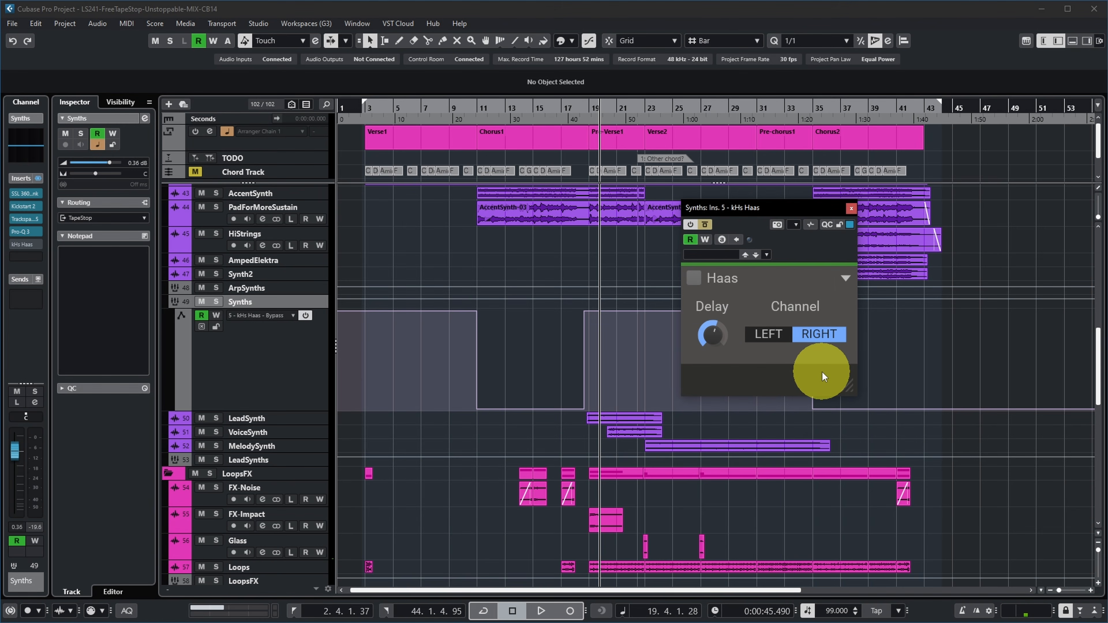
pyautogui.moveTo(729, 288)
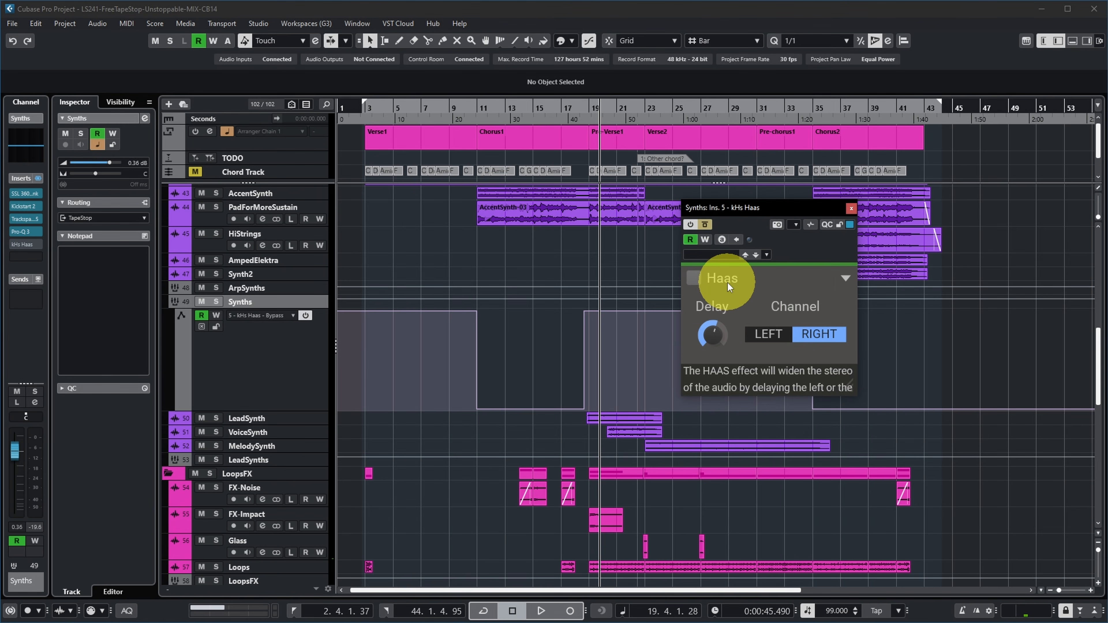
pyautogui.moveTo(776, 309)
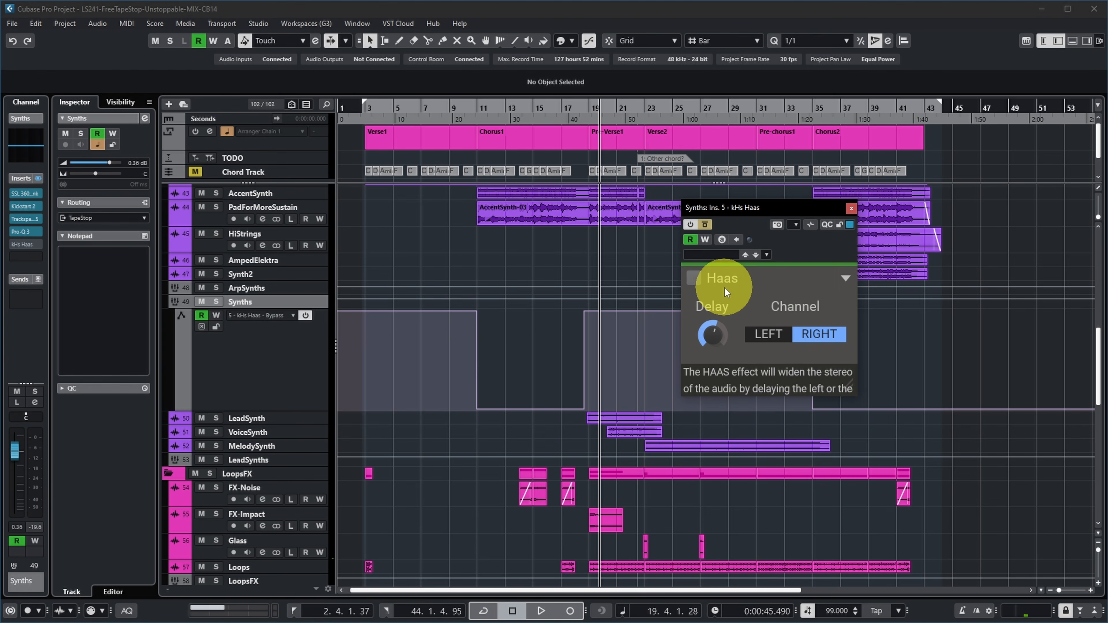